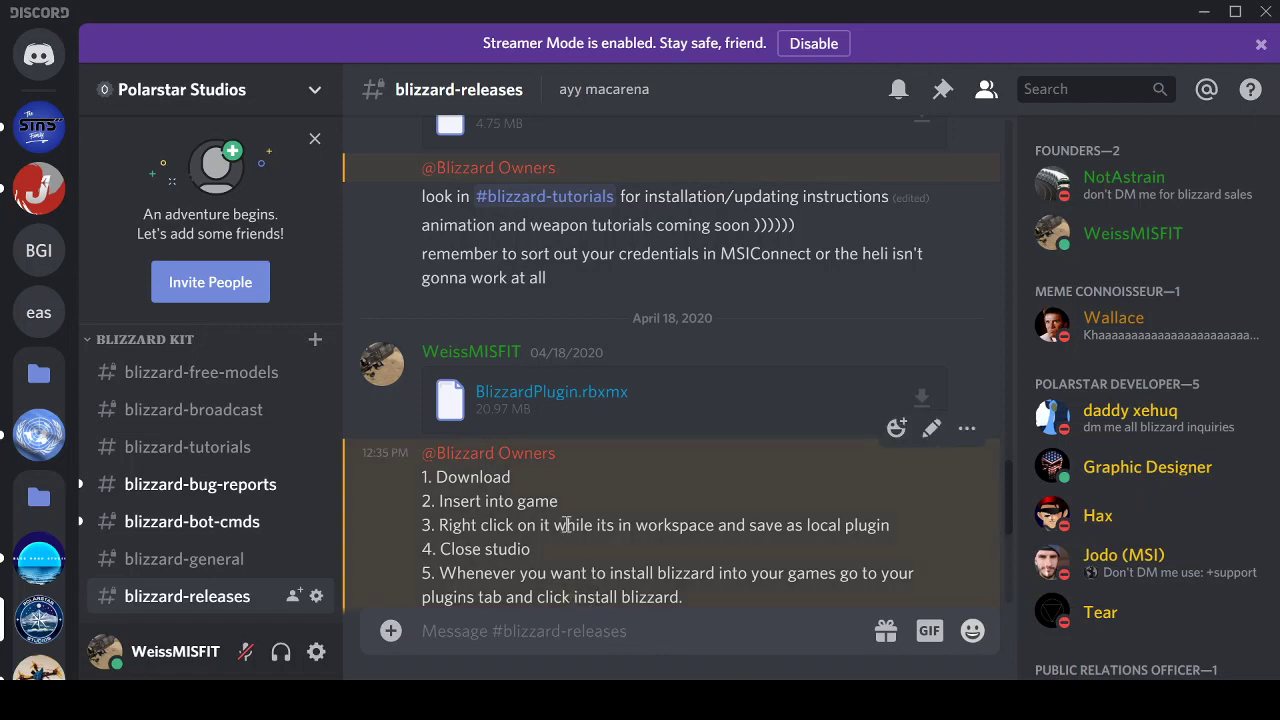
Find and open the direct-message conversation with the Military Simulator Industries bot by searching conversations for "militar".
{"action": "left_click", "coordinate": [36, 58]}
{"action": "left_click", "coordinate": [161, 91]}
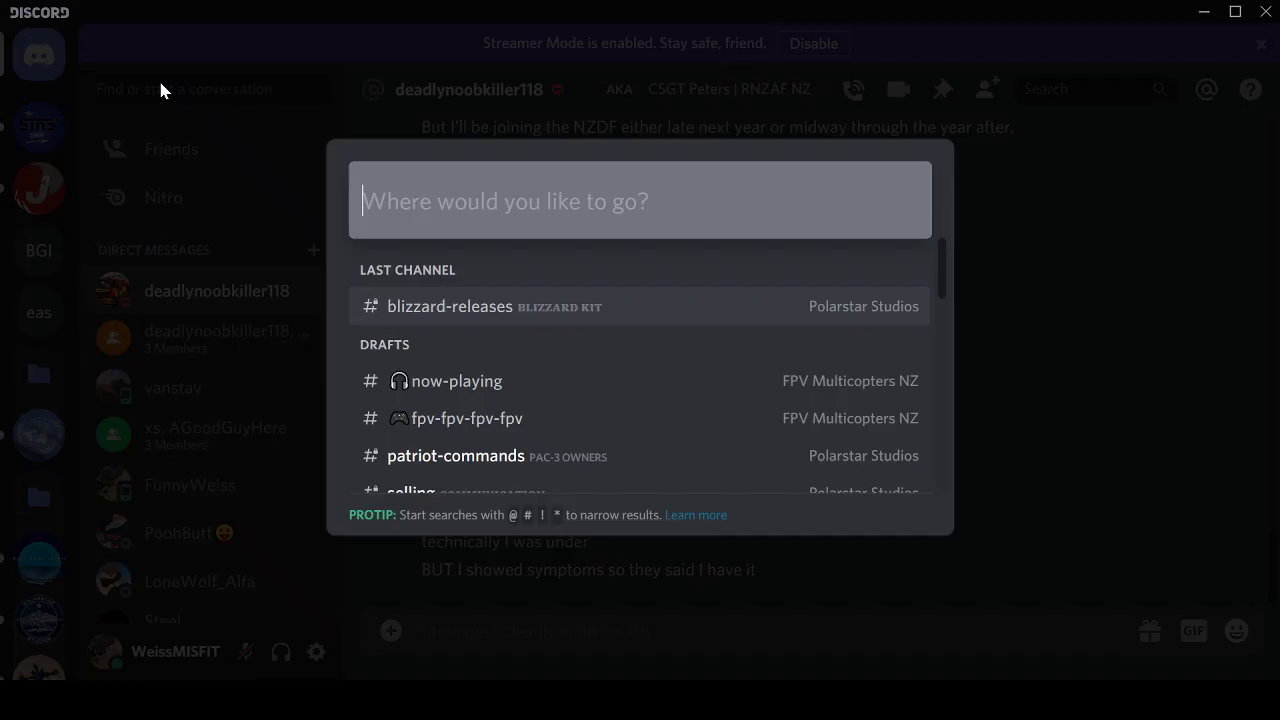
{"action": "type", "text": "militar"}
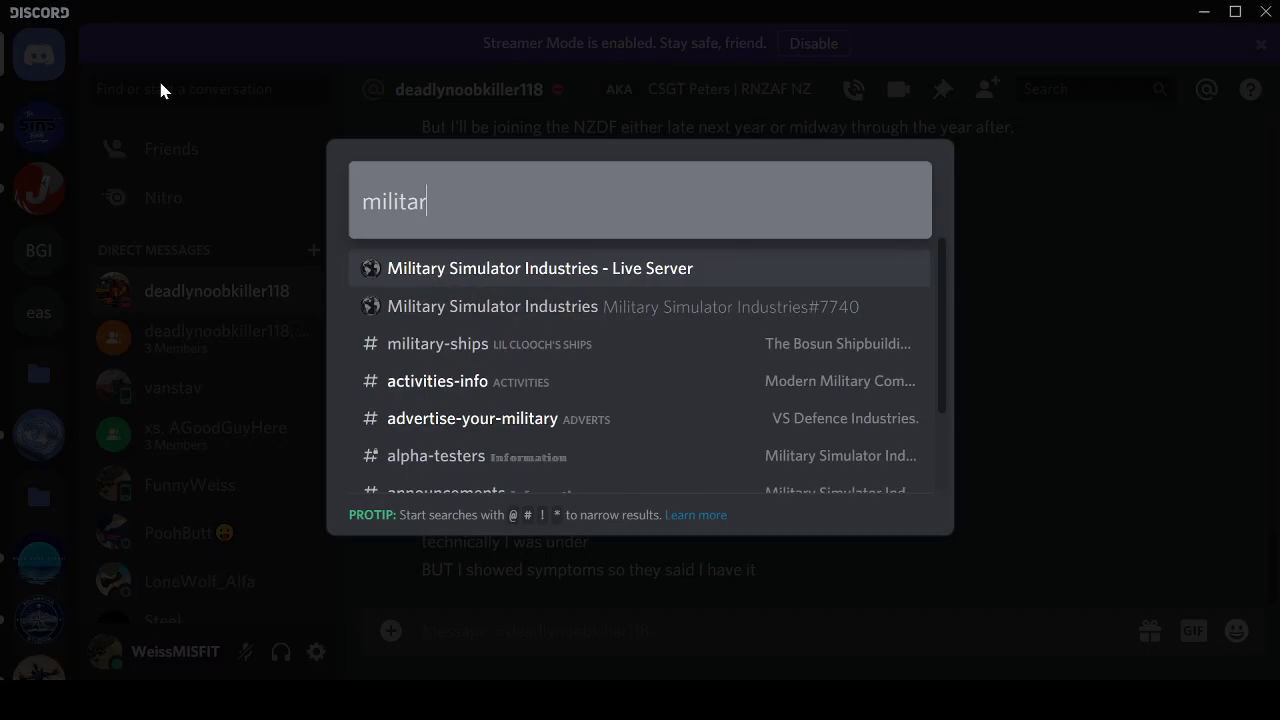
{"action": "key", "text": "Down"}
{"action": "key", "text": "Return"}
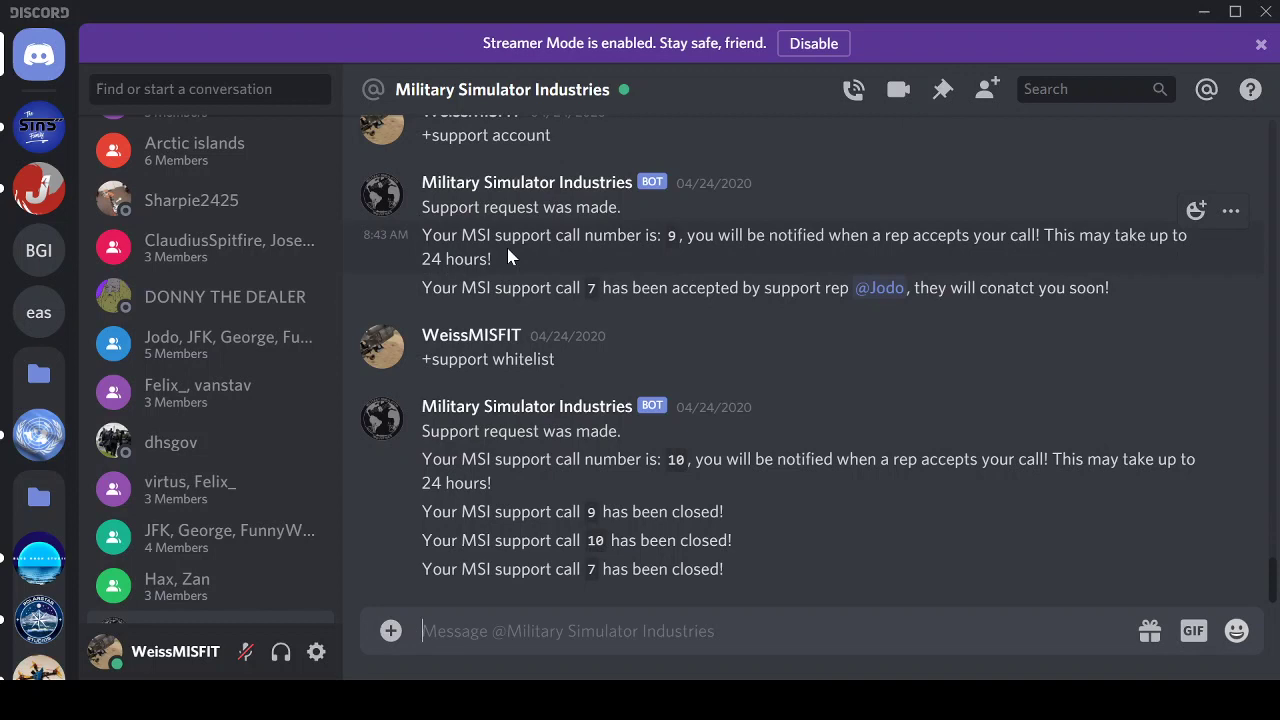
Send the bot the command "+whitelist Blizzard group 5615635" to whitelist the group for Blizzard.
{"action": "type", "text": "+whitelist Blizzar"}
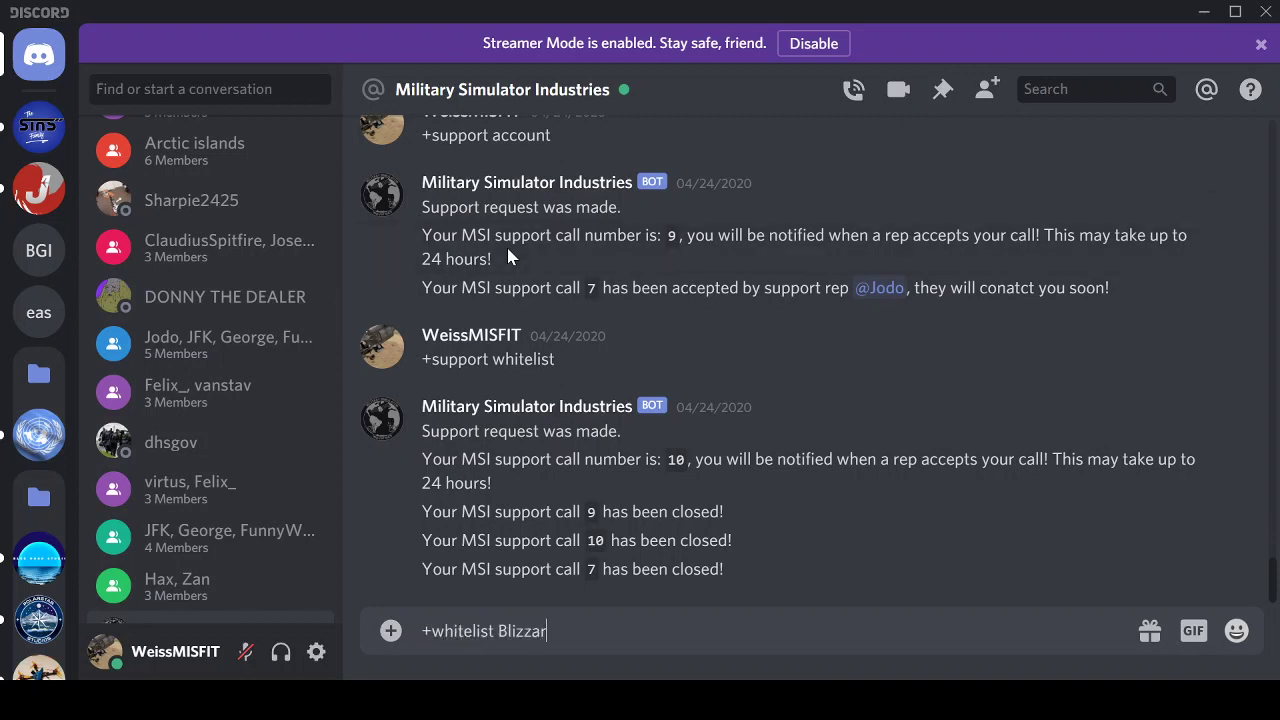
{"action": "type", "text": " 5615635"}
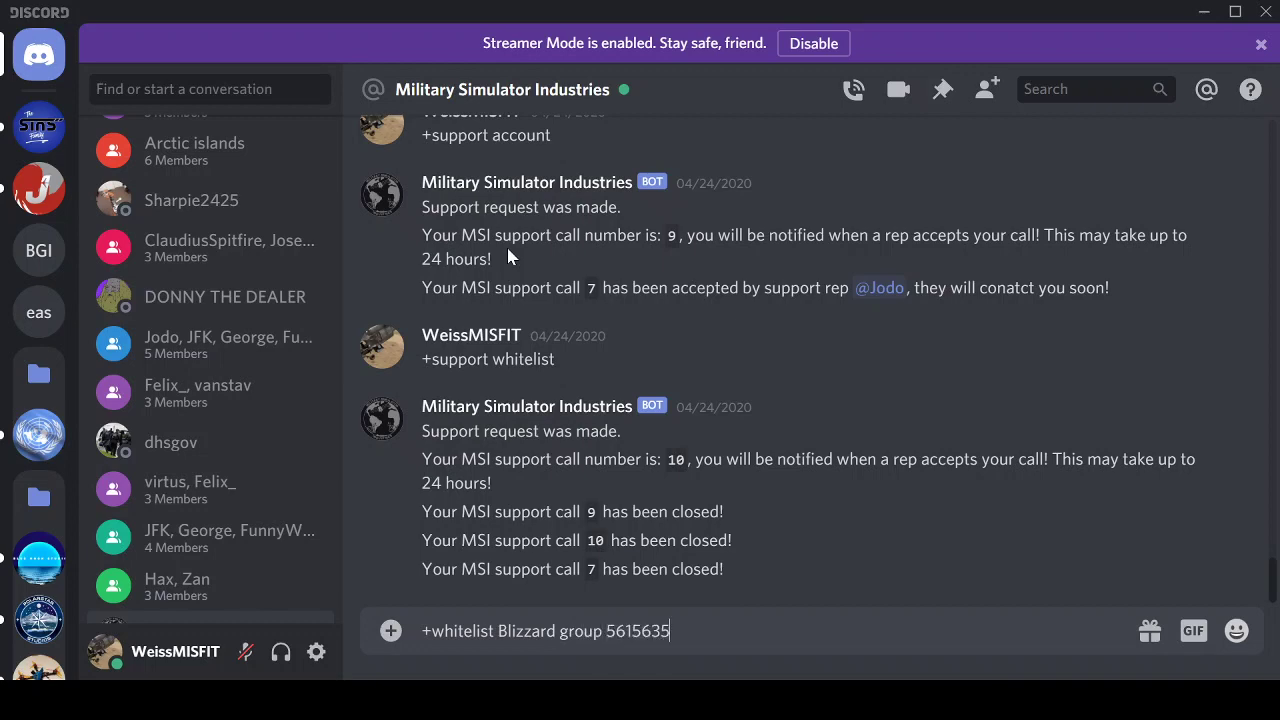
{"action": "key", "text": "Return"}
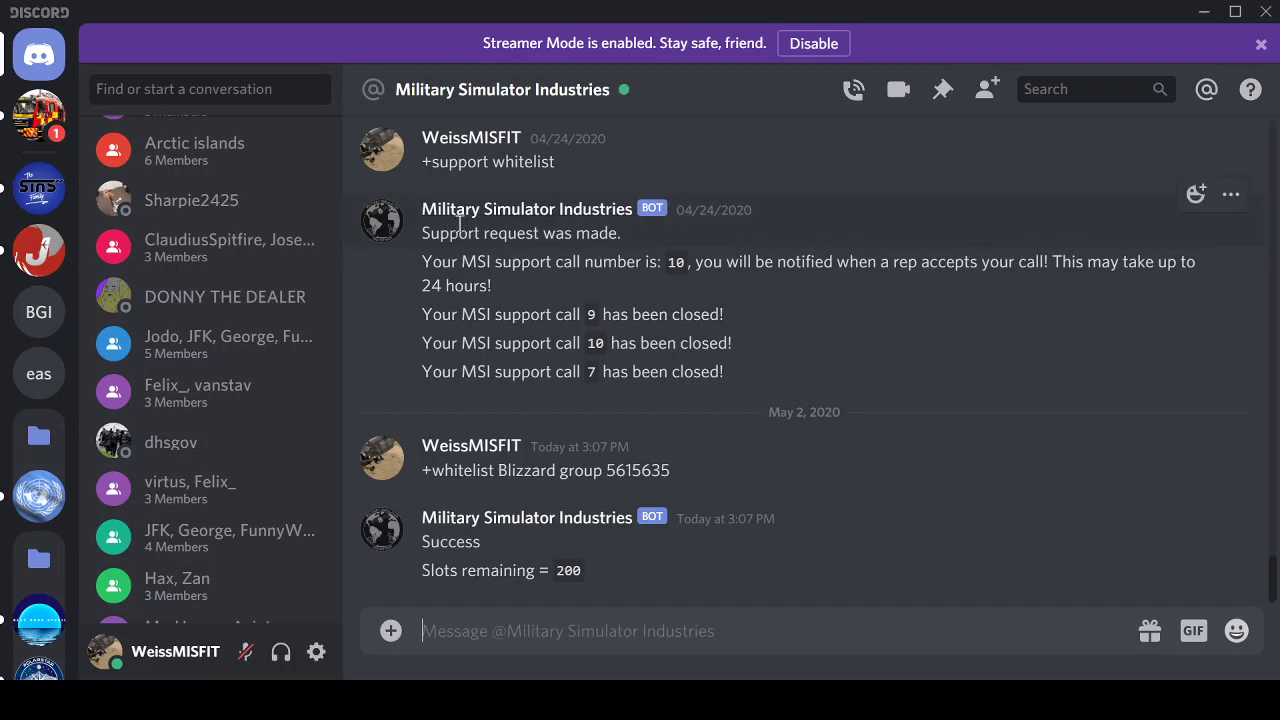
{"action": "right_click", "coordinate": [484, 234]}
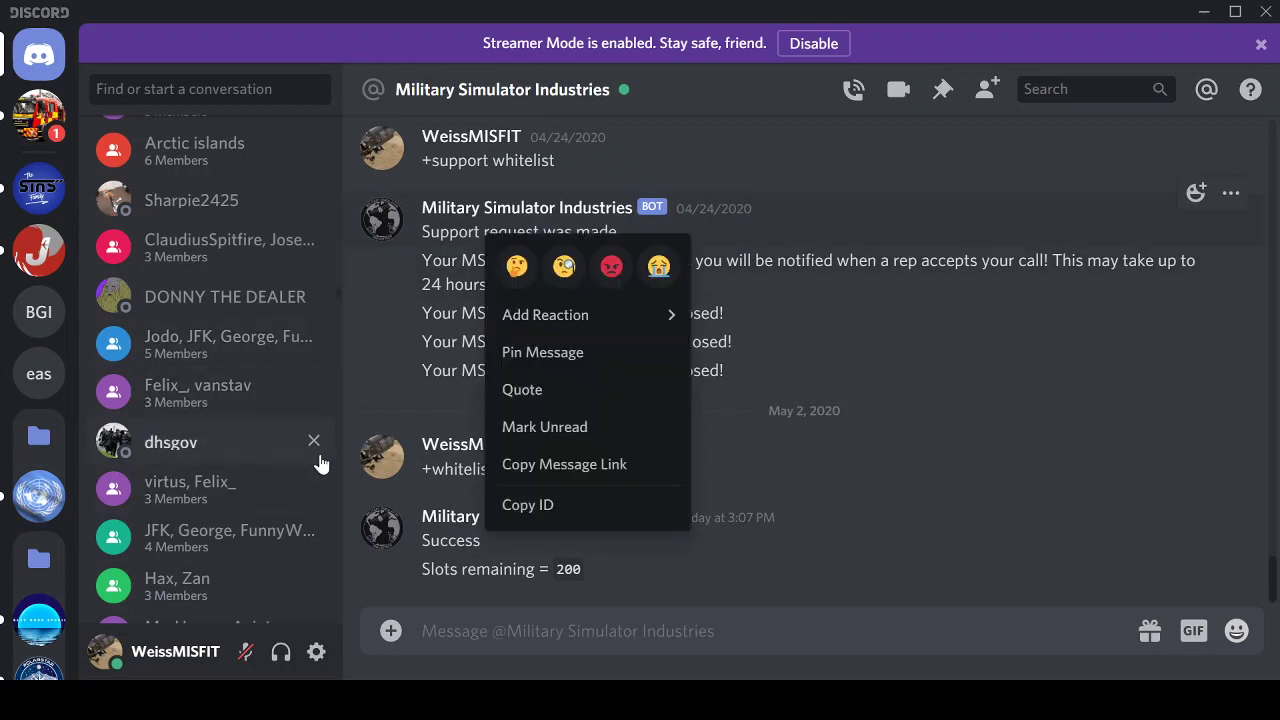
{"action": "left_click", "coordinate": [100, 472]}
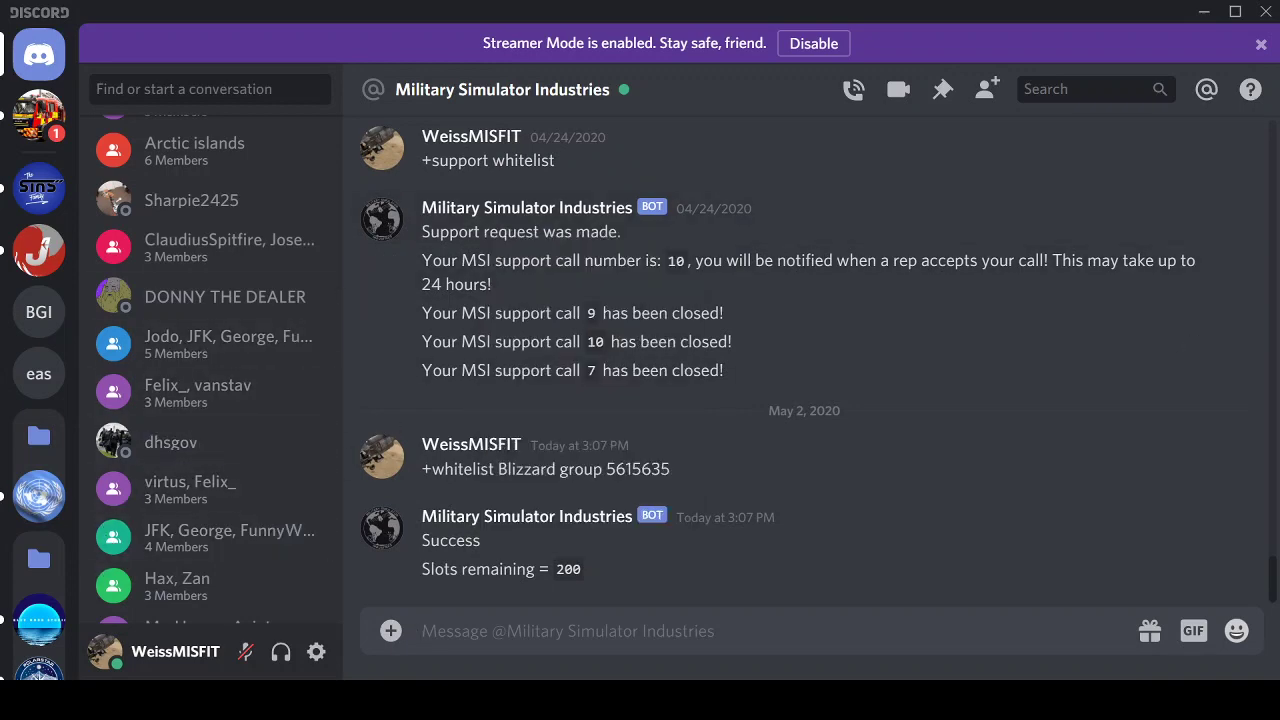
Return to the blizzard-releases channel of the Polarstar Studios server and switch to Roblox Studio with the Polarstar showcase island place.
{"action": "left_click", "coordinate": [39, 670]}
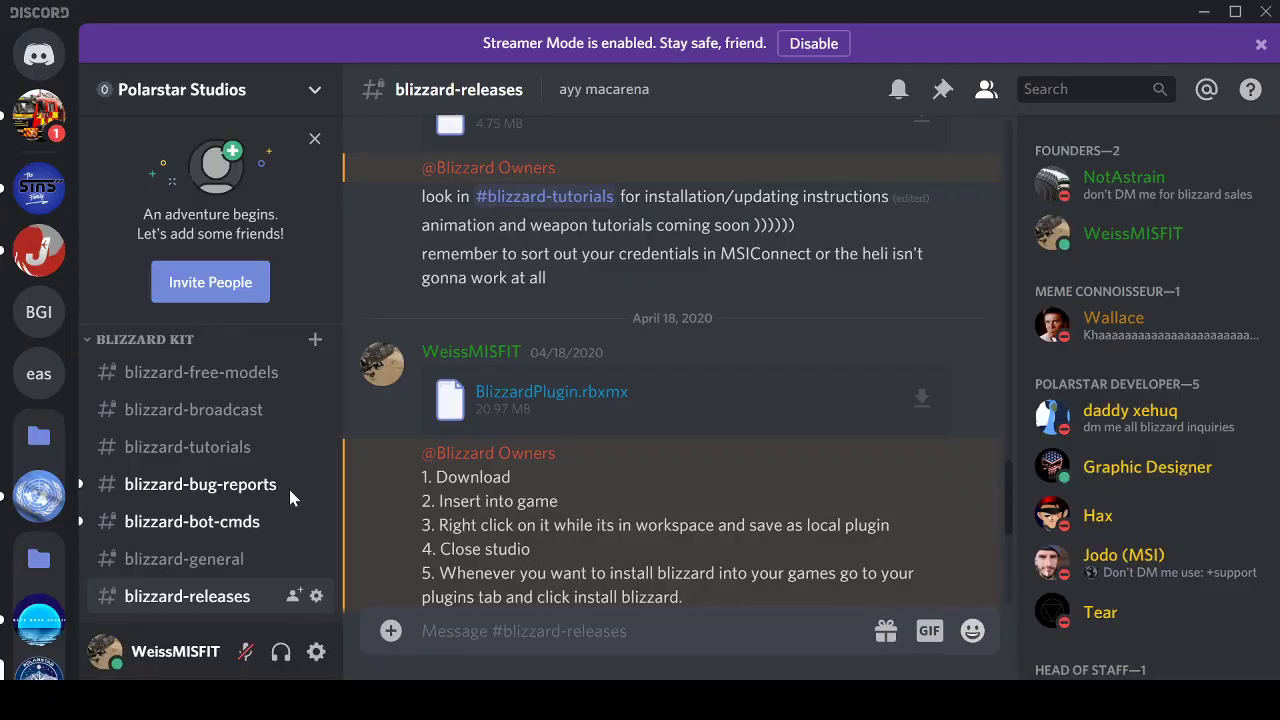
{"action": "left_click", "coordinate": [434, 702]}
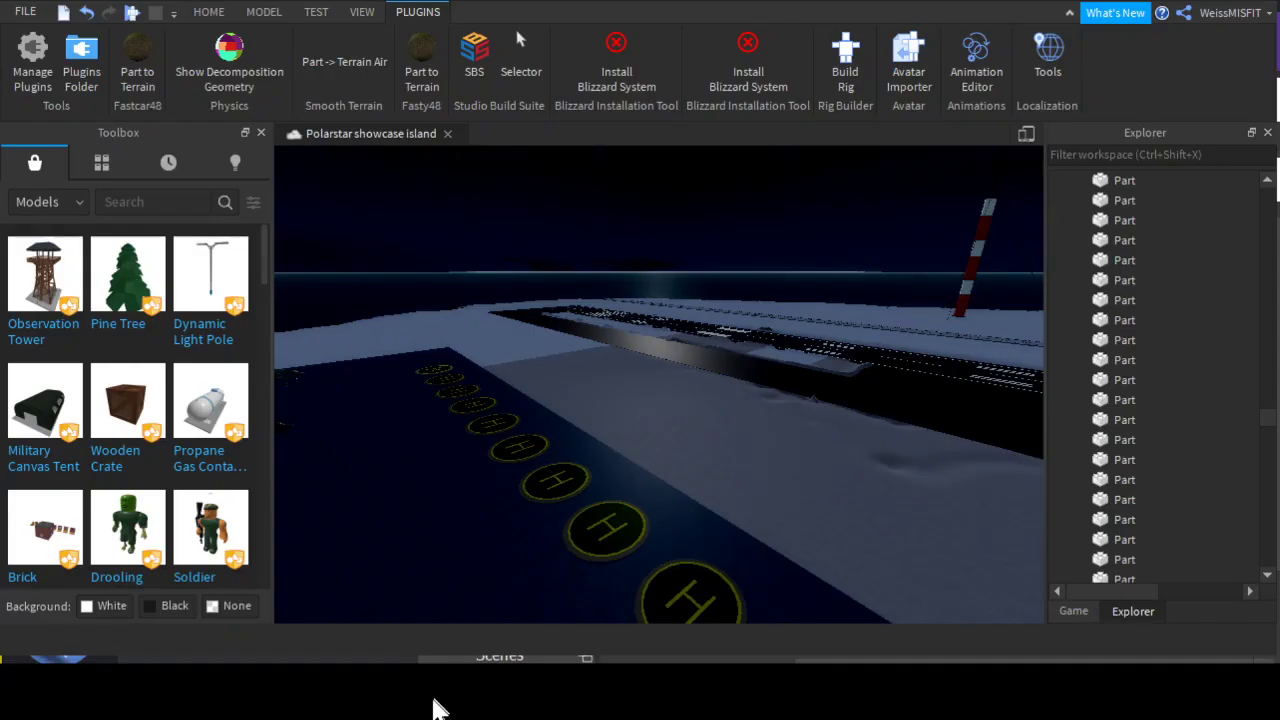
{"action": "right_click_drag", "start_coordinate": [660, 385], "coordinate": [600, 385]}
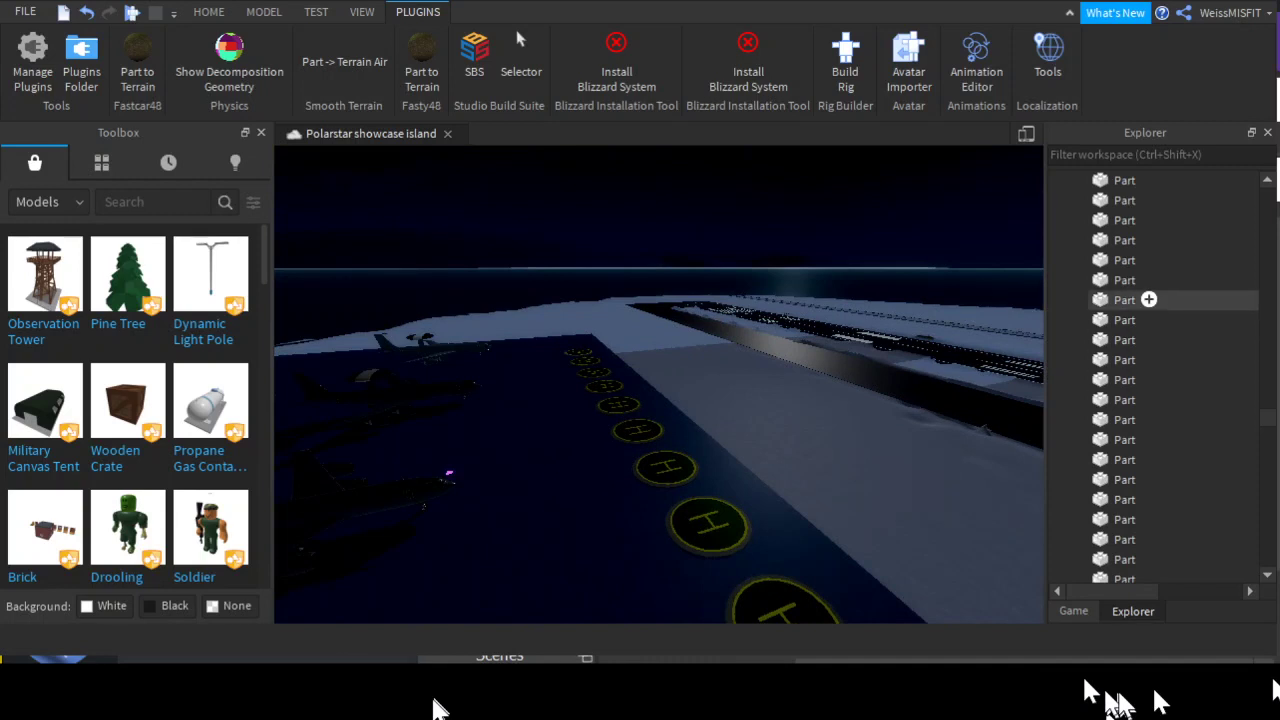
{"action": "right_click", "coordinate": [1125, 300]}
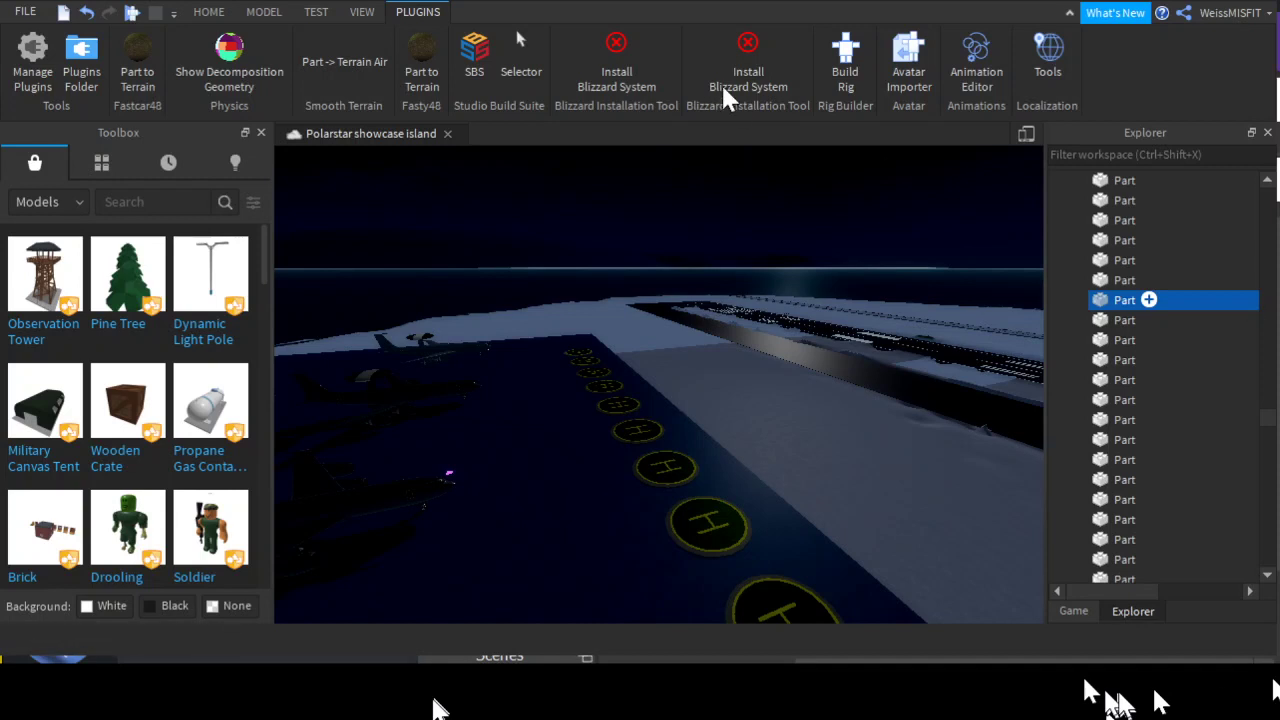
{"action": "left_click", "coordinate": [812, 181]}
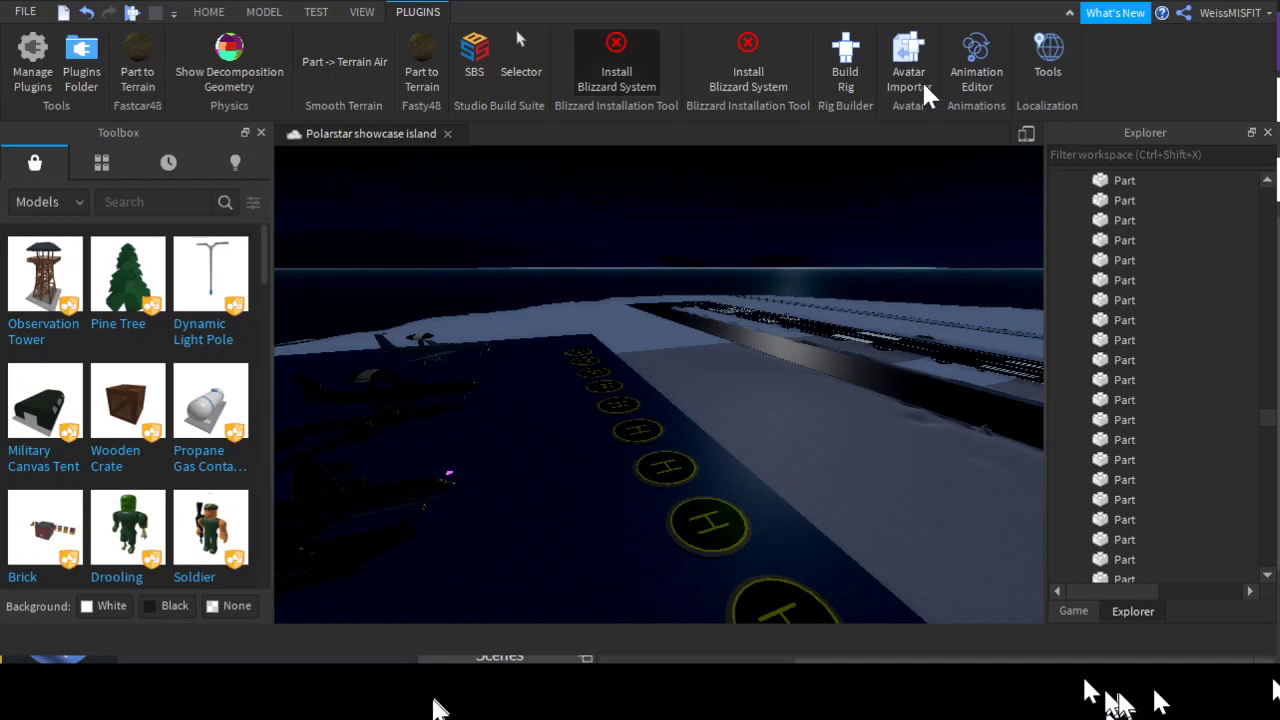
Examine the items under ReplicatedStorage, ServerScriptService, ServerStorage, StarterPack and StarterPlayer in the Explorer, expanding StarterPlayer.
{"action": "scroll", "coordinate": [1150, 395], "scroll_direction": "down", "scroll_amount": 15}
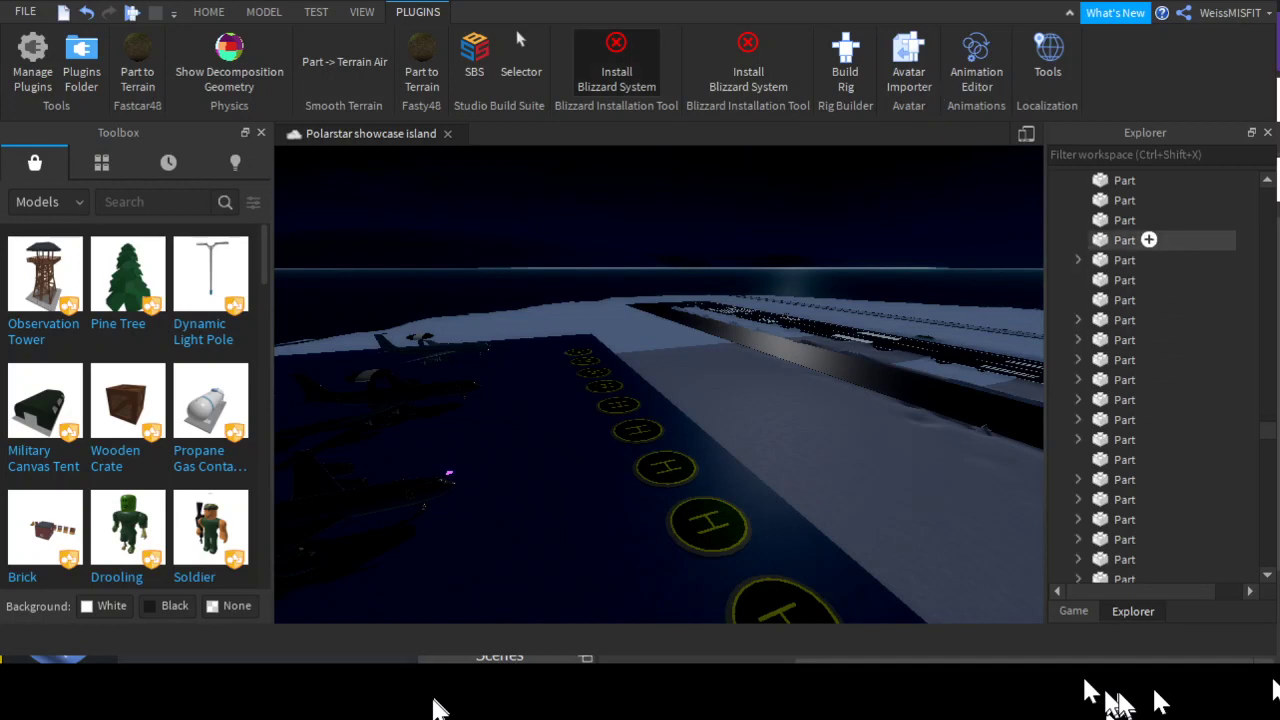
{"action": "scroll", "coordinate": [1148, 280], "scroll_direction": "down", "scroll_amount": 10}
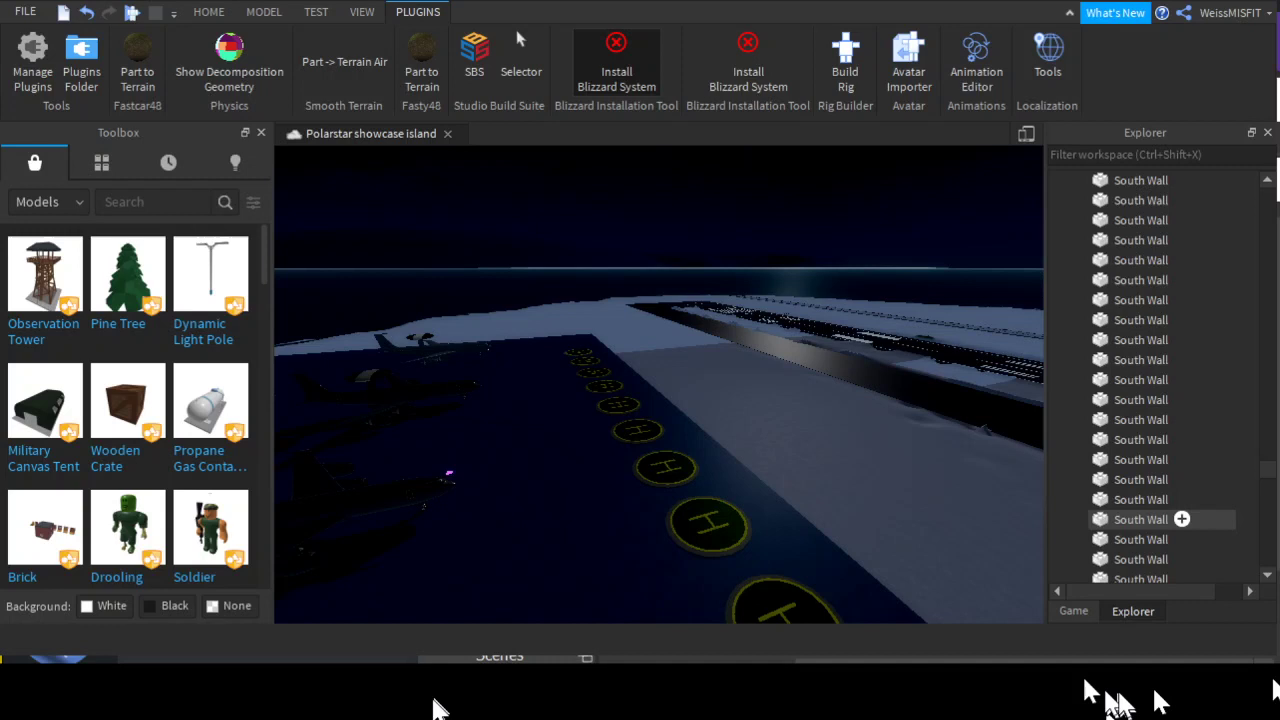
{"action": "scroll", "coordinate": [1150, 400], "scroll_direction": "down", "scroll_amount": 5}
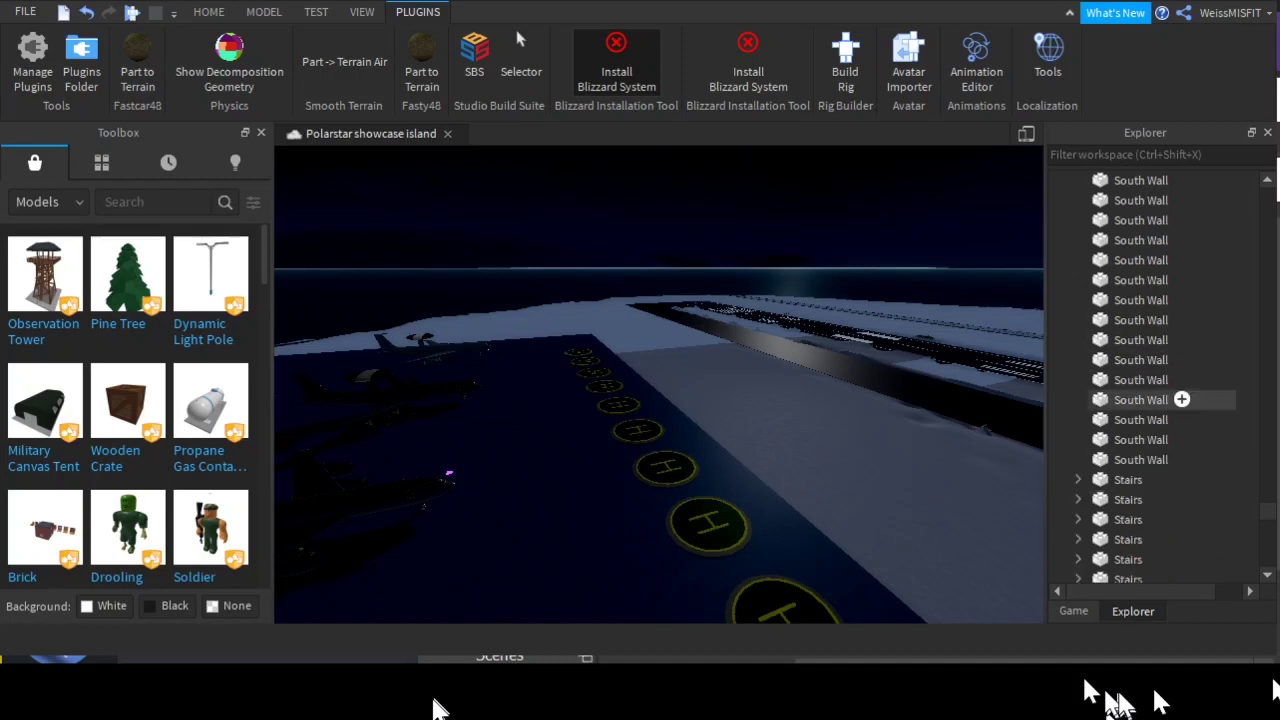
{"action": "scroll", "coordinate": [1150, 520], "scroll_direction": "down", "scroll_amount": 10}
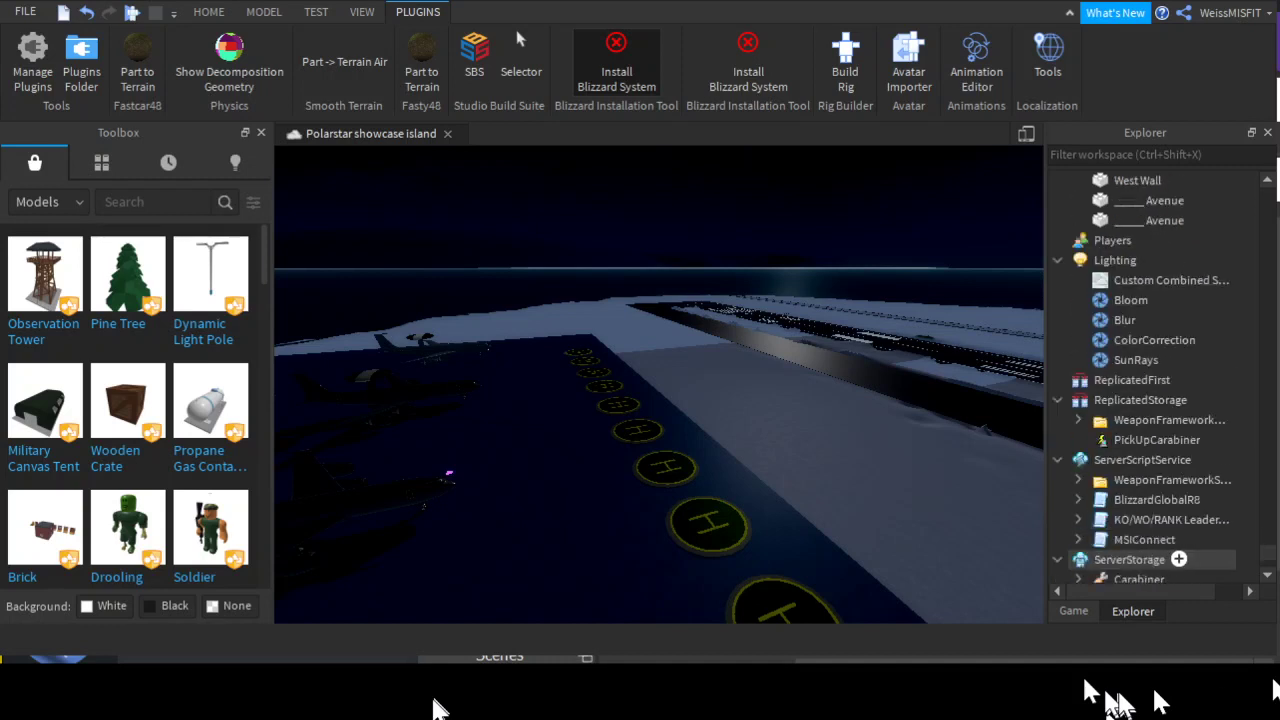
{"action": "scroll", "coordinate": [1150, 460], "scroll_direction": "down", "scroll_amount": 3}
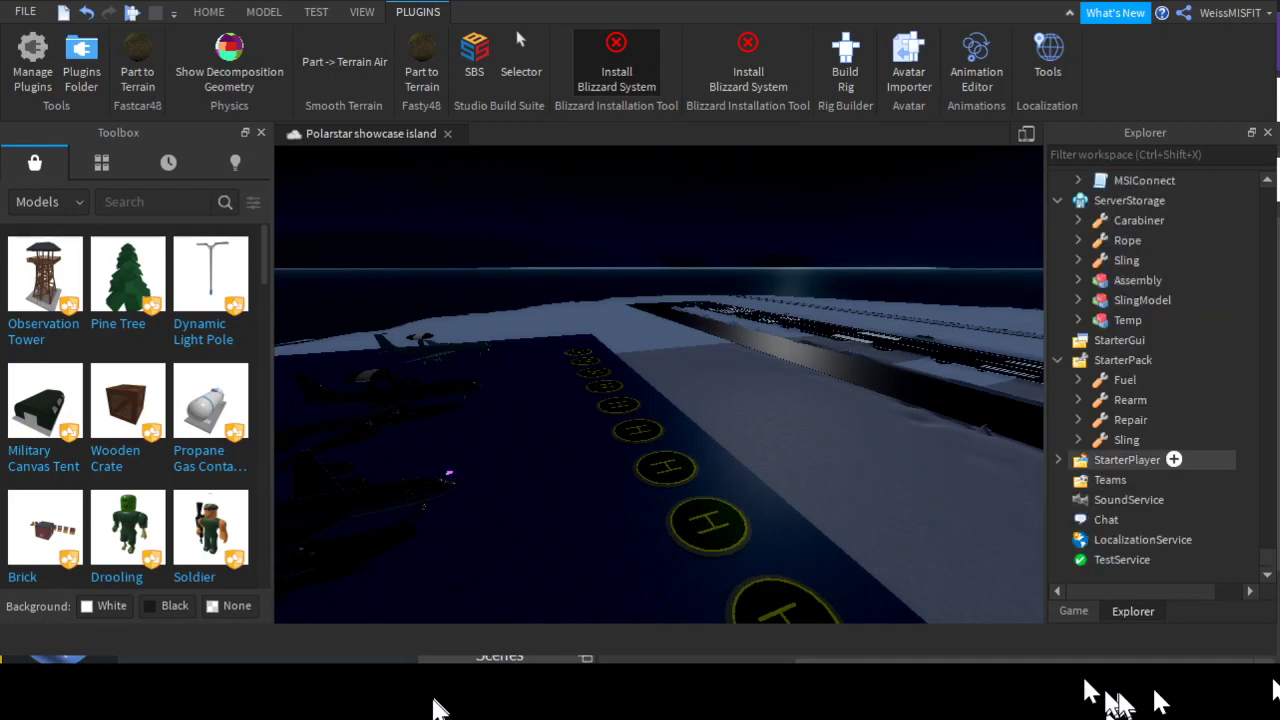
{"action": "left_click", "coordinate": [1058, 460]}
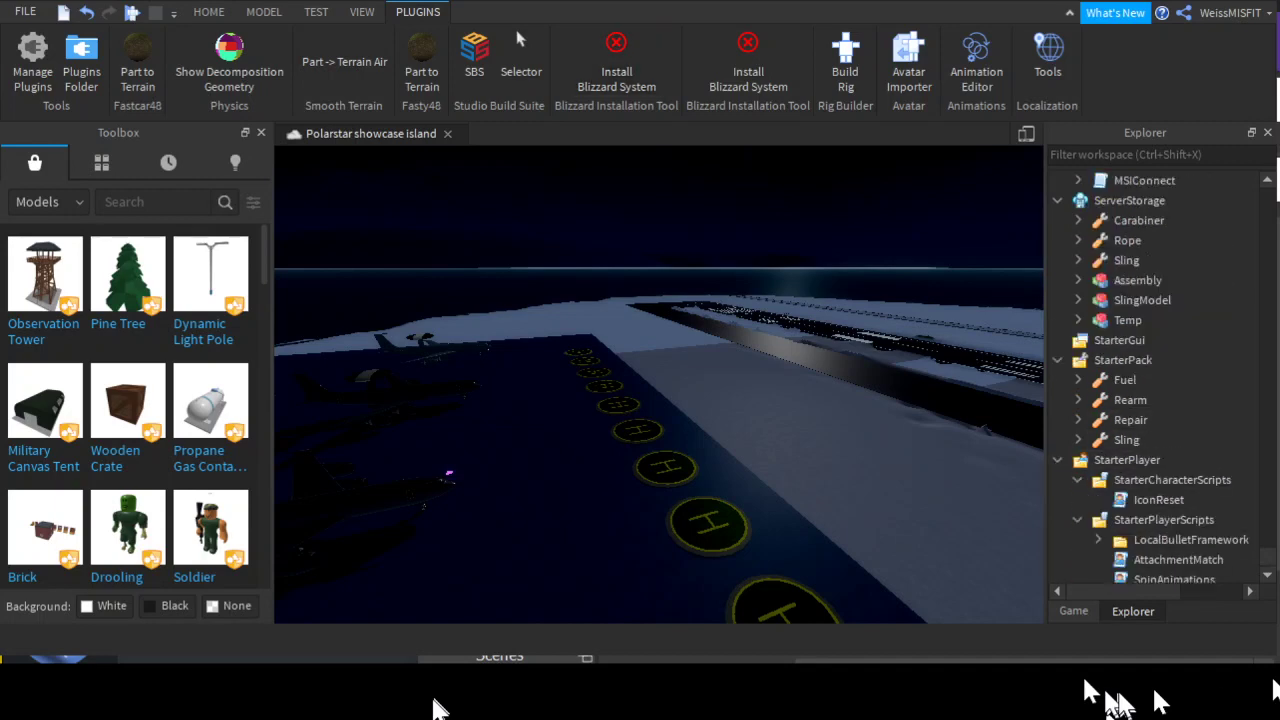
{"action": "right_click_drag", "start_coordinate": [766, 414], "coordinate": [694, 439]}
{"action": "scroll", "coordinate": [1150, 280], "scroll_direction": "up", "scroll_amount": 12}
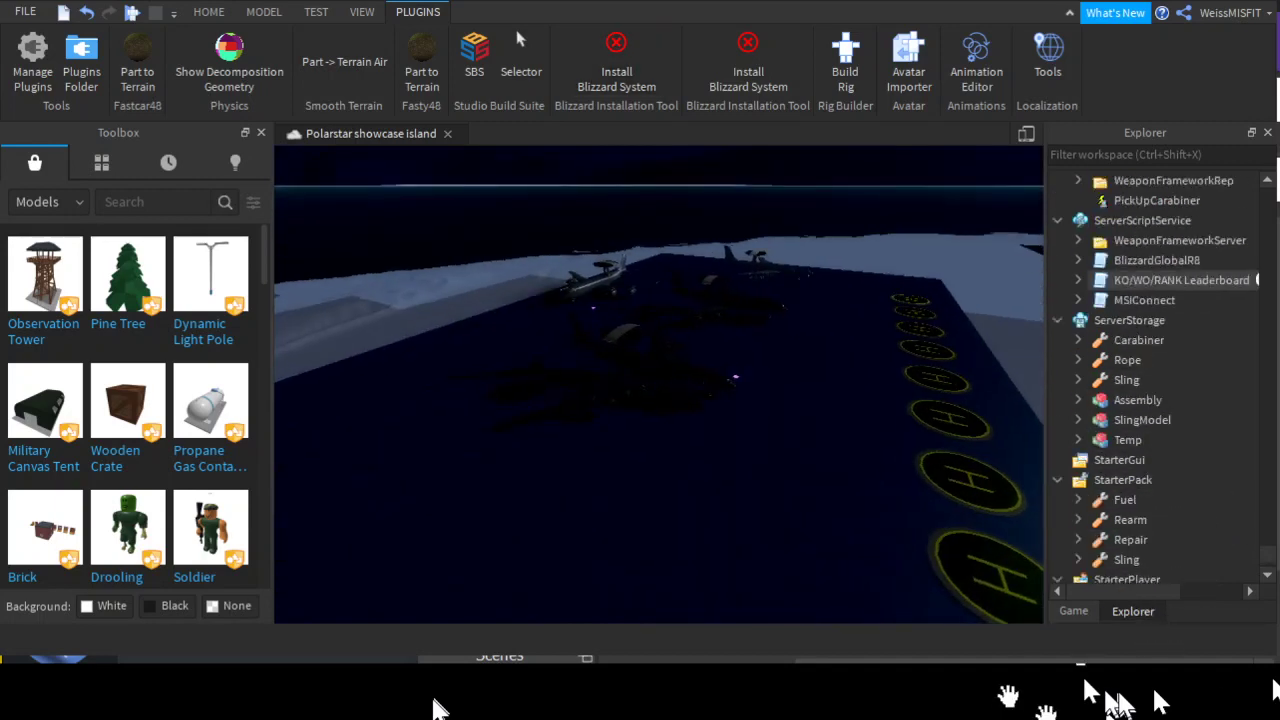
{"action": "scroll", "coordinate": [1150, 270], "scroll_direction": "up", "scroll_amount": 10}
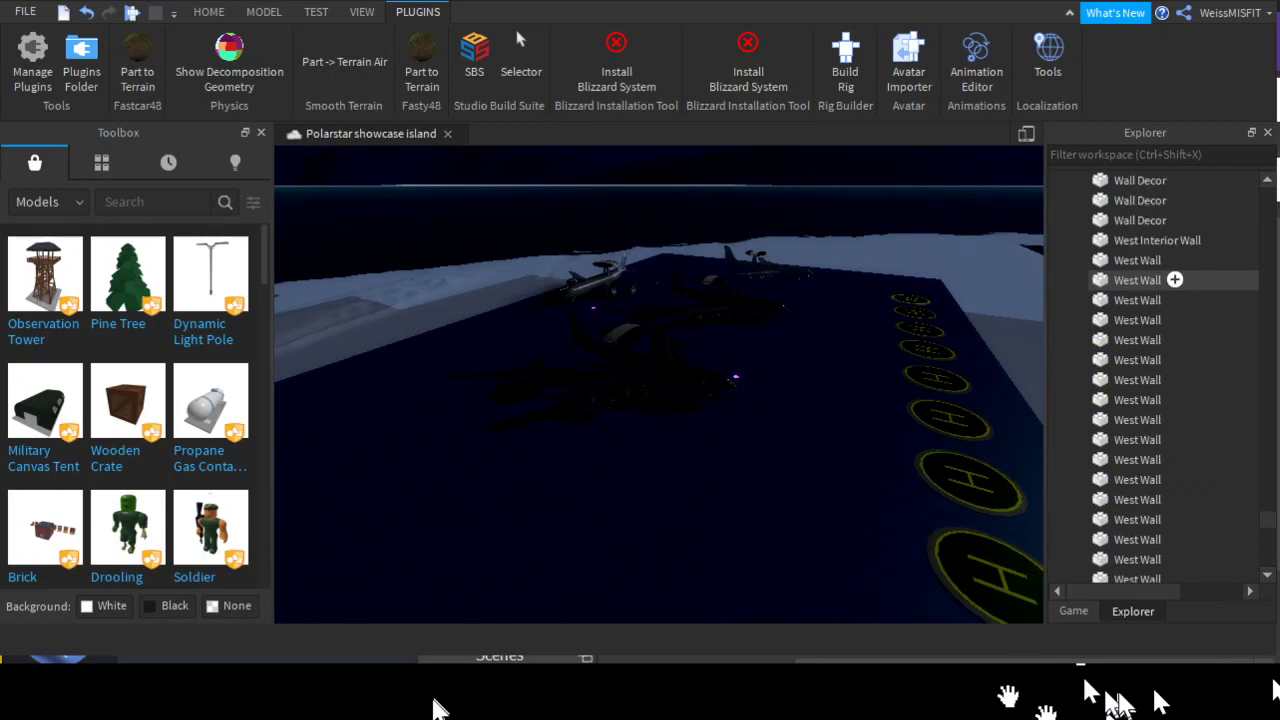
{"action": "right_click_drag", "start_coordinate": [1038, 538], "coordinate": [1021, 543]}
{"action": "key", "text": "e"}
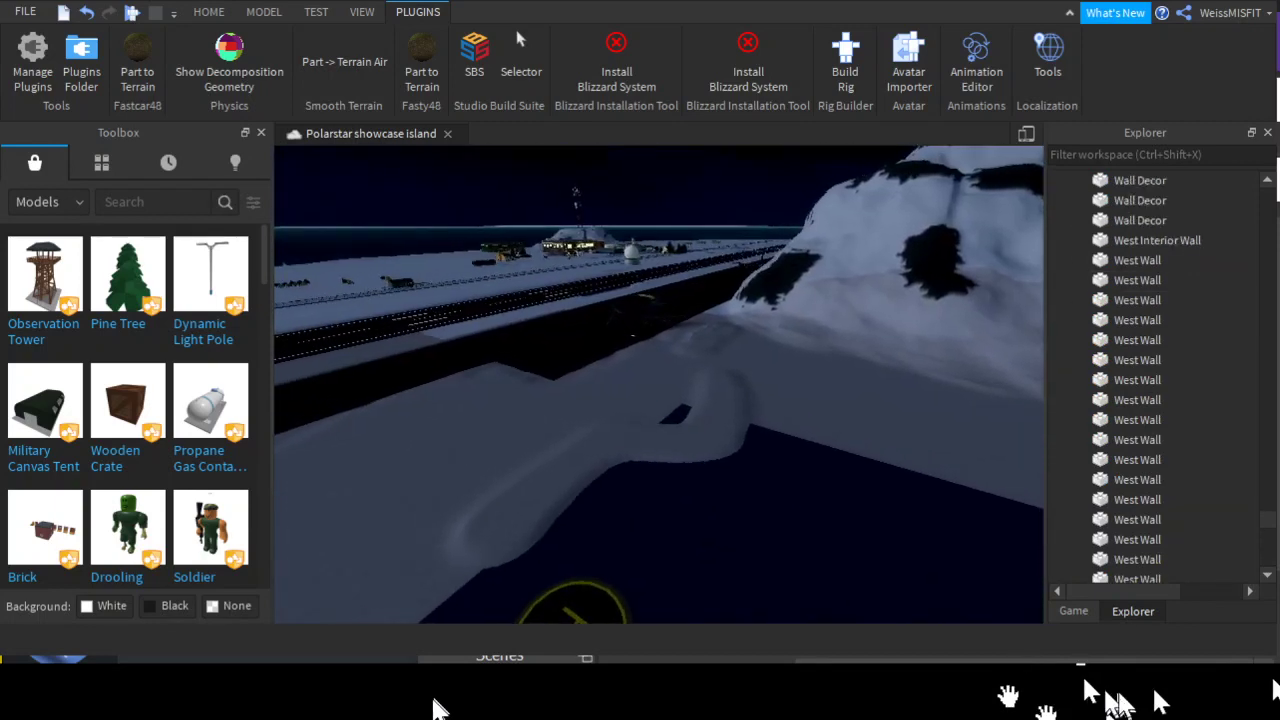
Filter the Explorer for NH90, select NH90Regen together with its parent Workspace Model, and view the helicopter in the scene.
{"action": "key", "text": "ctrl+shift+x"}
{"action": "type", "text": "h"}
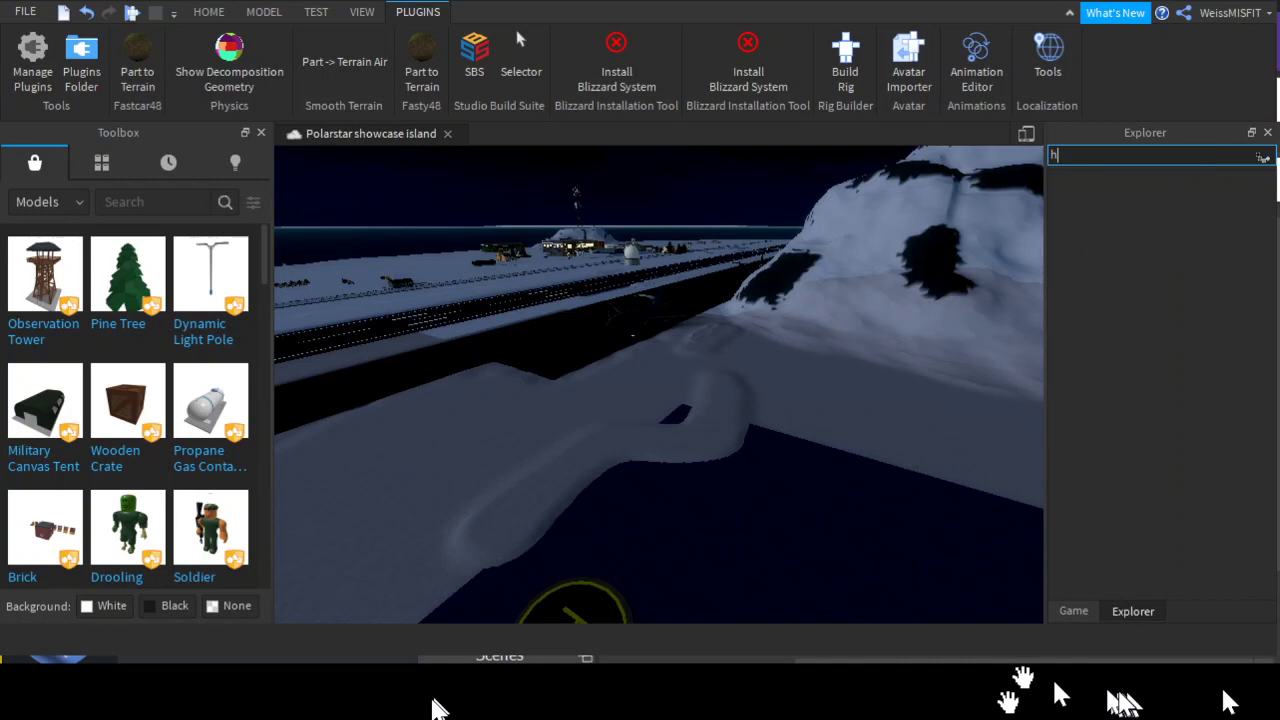
{"action": "type", "text": "NH90"}
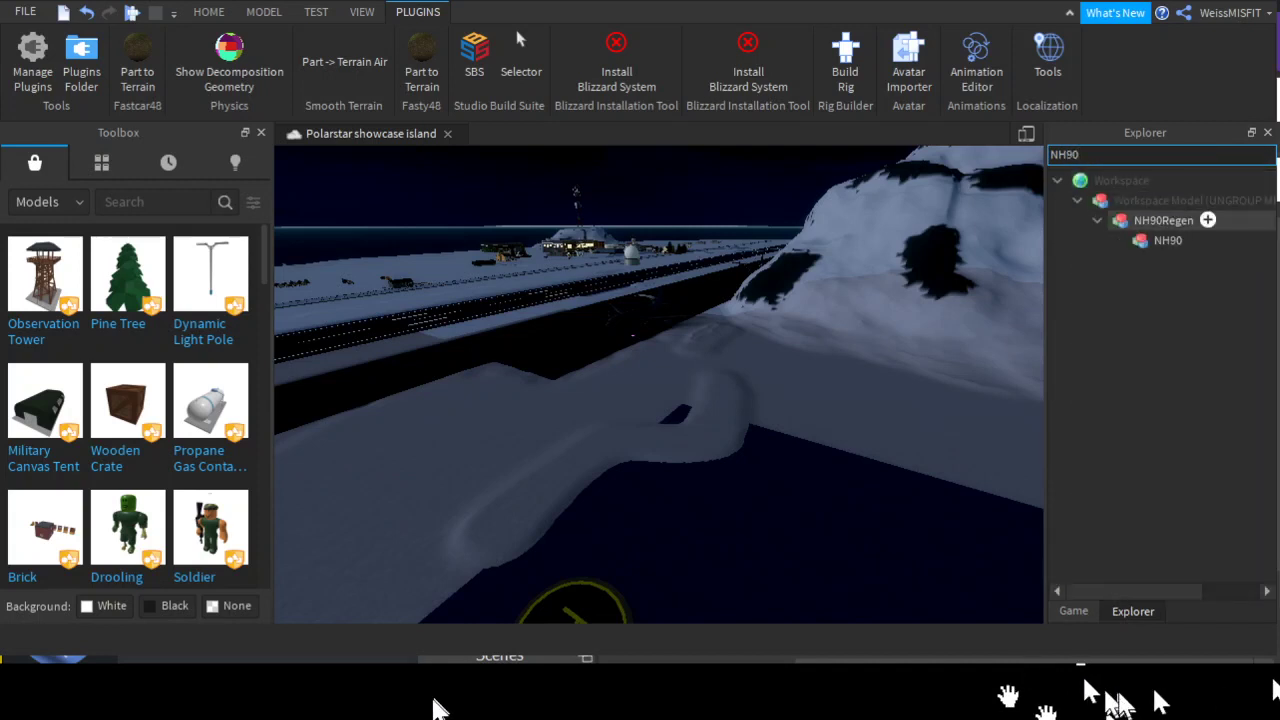
{"action": "double_click", "coordinate": [1163, 220]}
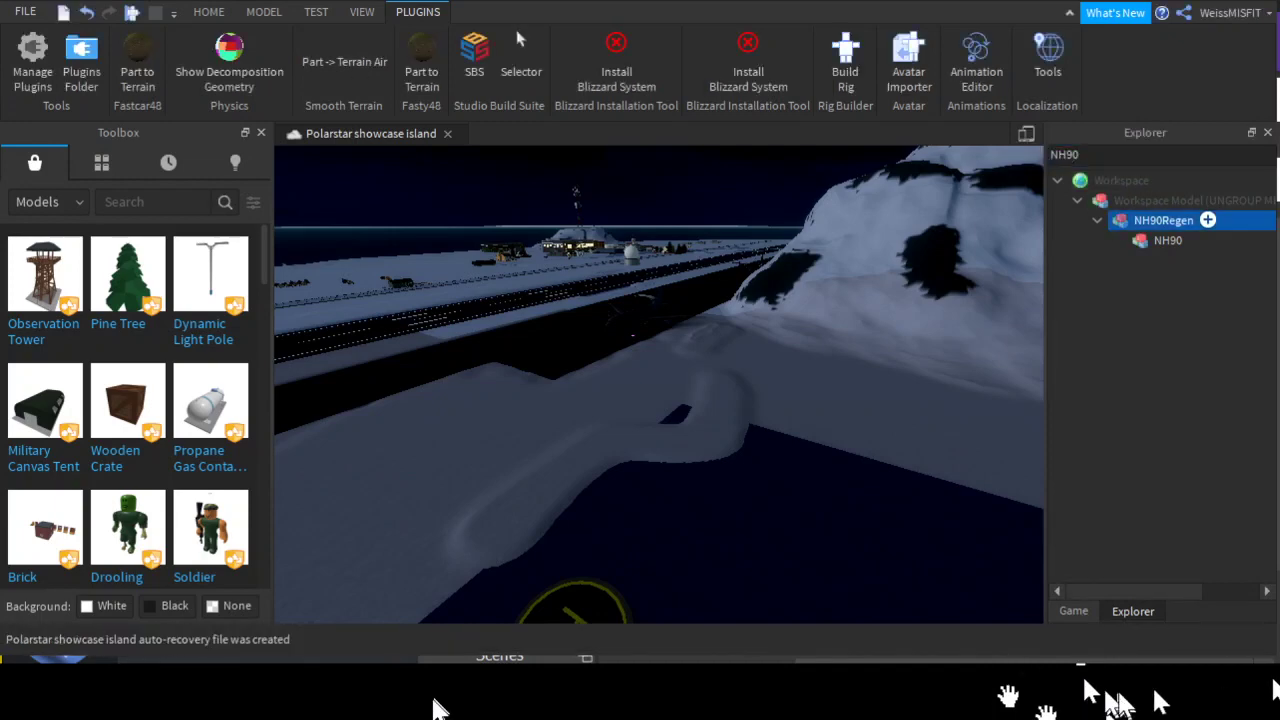
{"action": "mouse_move", "coordinate": [827, 337]}
{"action": "right_mouse_down"}
{"action": "mouse_move", "coordinate": [809, 320]}
{"action": "mouse_move", "coordinate": [791, 339]}
{"action": "mouse_move", "coordinate": [803, 335]}
{"action": "right_mouse_up"}
{"action": "left_click", "coordinate": [803, 328], "text": "ctrl"}
{"action": "key", "text": "s"}
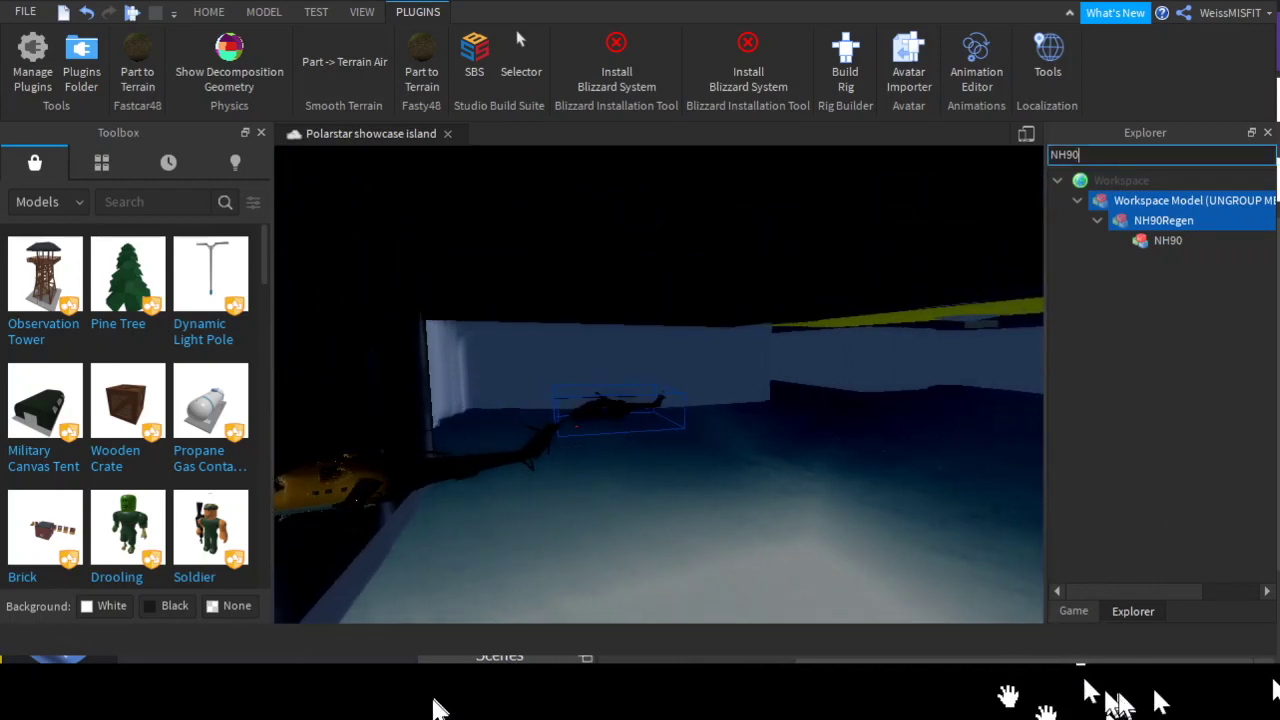
Clear the NH90 filter from the Explorer, inspect the Workspace Model's helicopters in the scene, and deselect everything.
{"action": "double_click", "coordinate": [1066, 155]}
{"action": "key", "text": "BackSpace"}
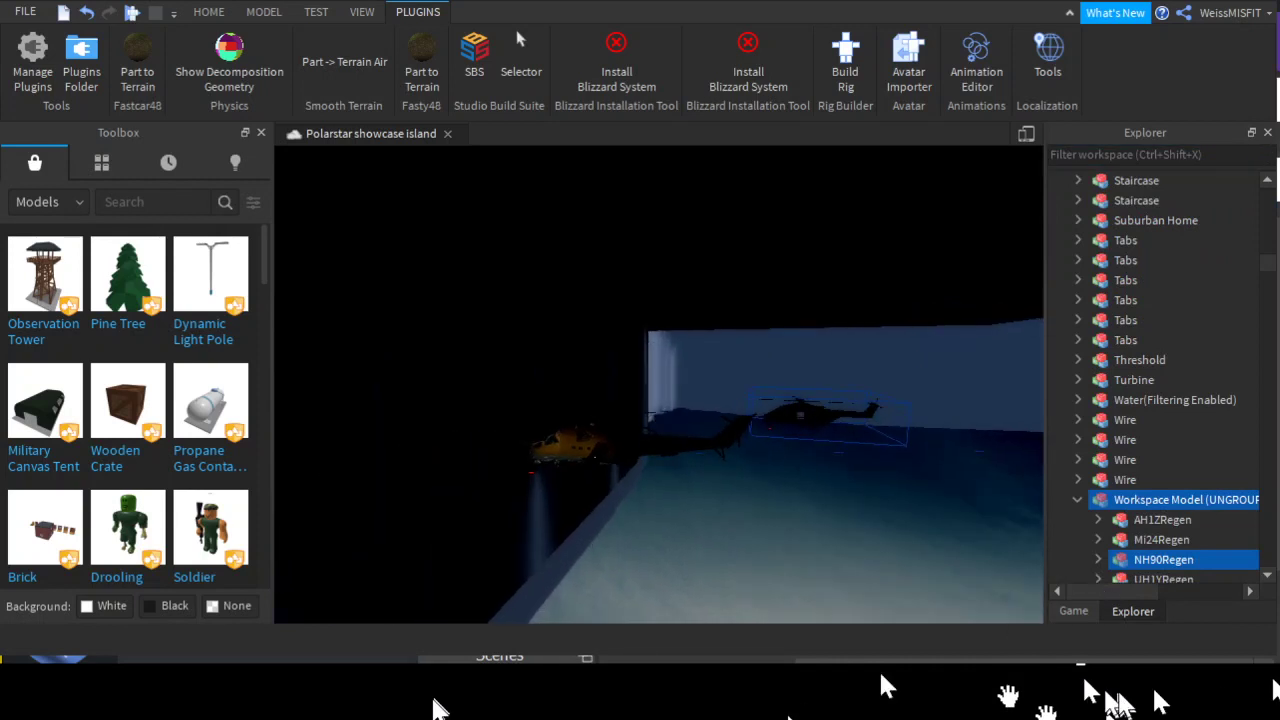
{"action": "left_click_drag", "start_coordinate": [510, 511], "coordinate": [927, 357]}
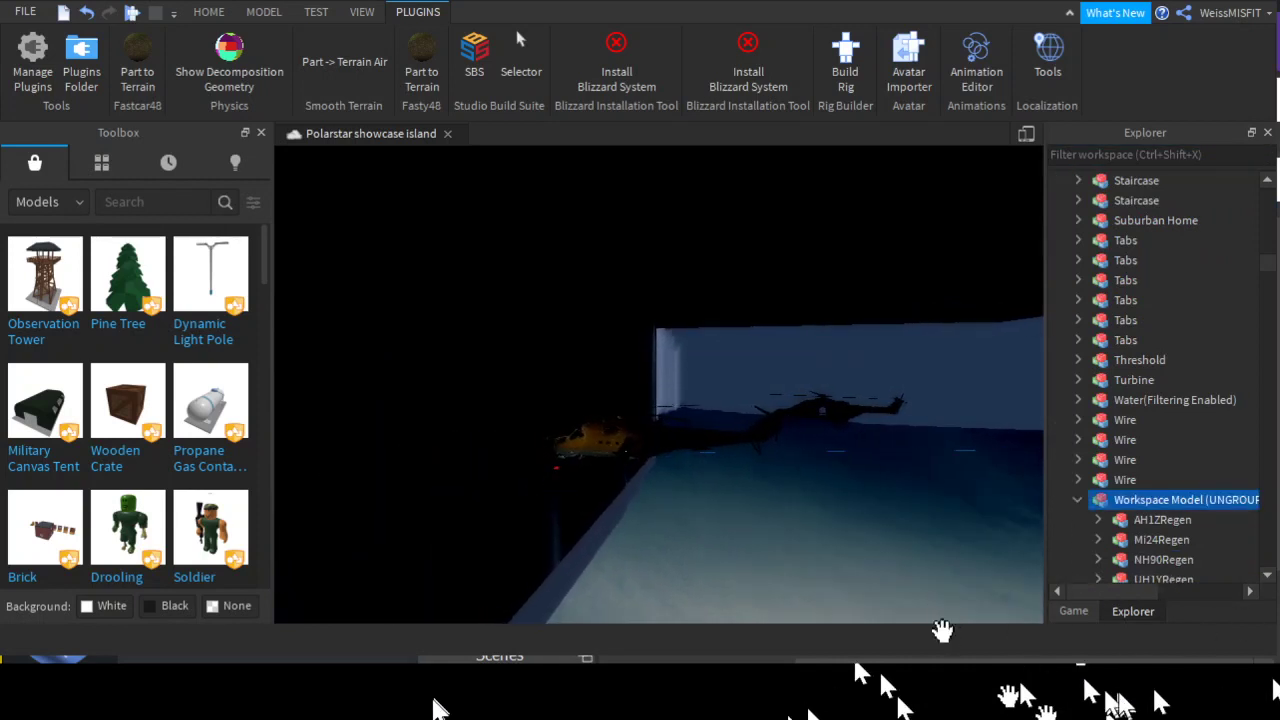
{"action": "scroll", "coordinate": [656, 438], "scroll_direction": "up", "scroll_amount": 2}
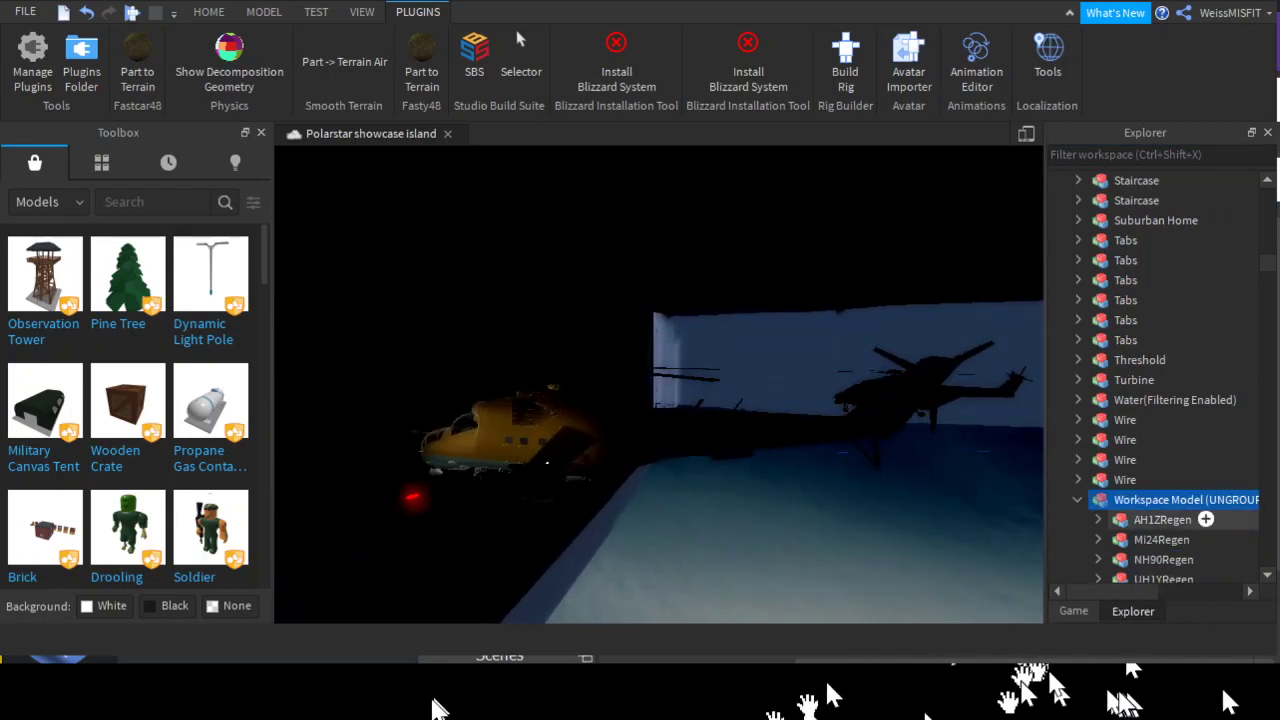
{"action": "right_click_drag", "start_coordinate": [833, 542], "coordinate": [1000, 450]}
{"action": "left_click", "coordinate": [1003, 215]}
{"action": "left_click", "coordinate": [209, 12]}
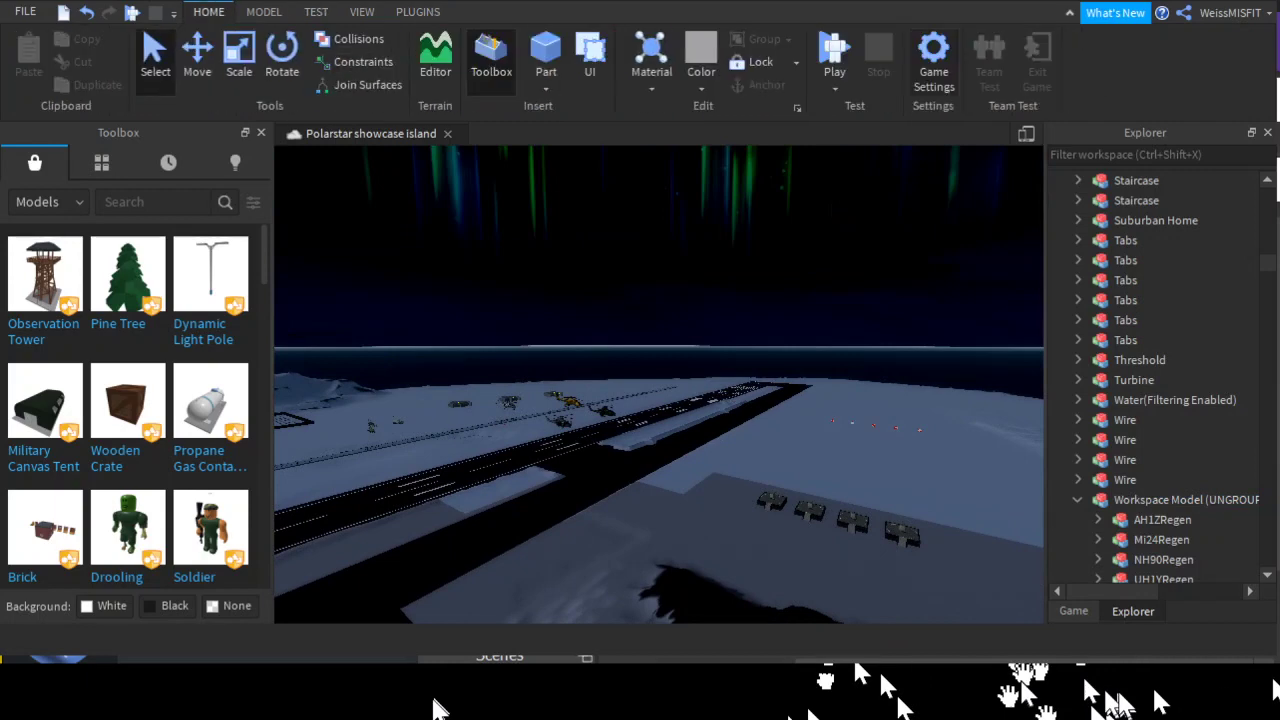
{"action": "scroll", "coordinate": [645, 12], "scroll_direction": "down", "scroll_amount": 4}
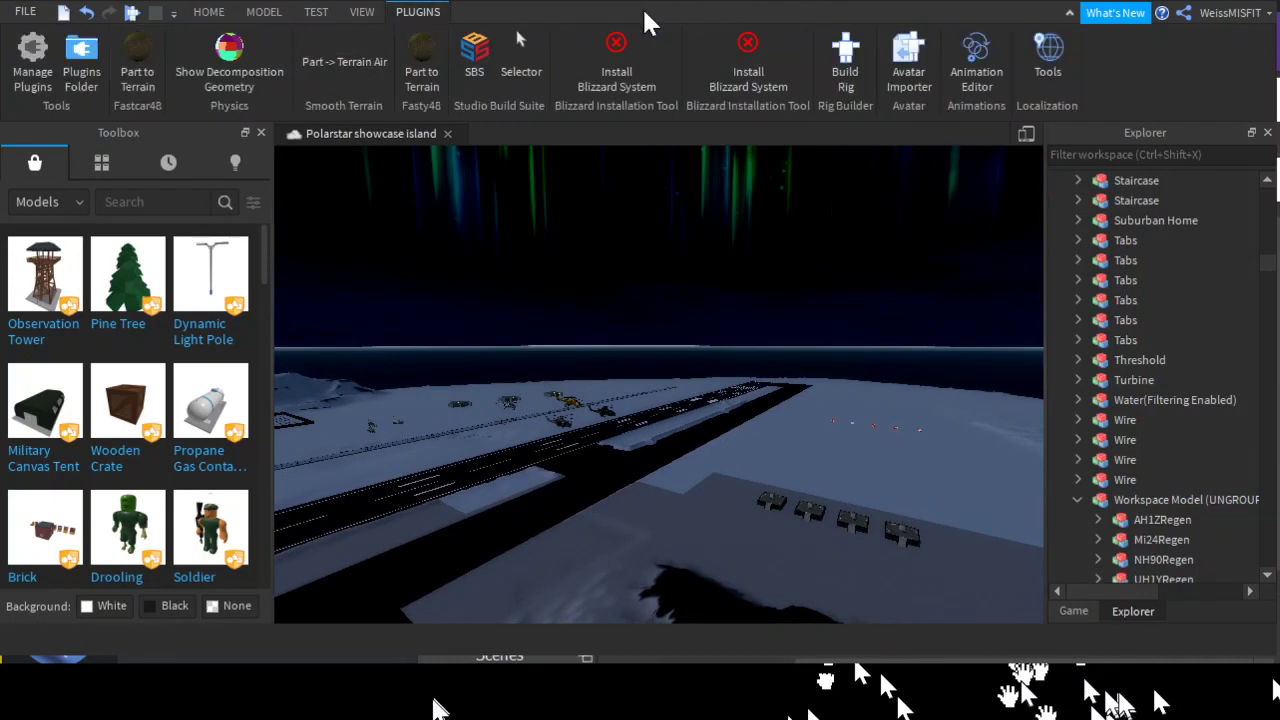
{"action": "scroll", "coordinate": [318, 20], "scroll_direction": "up", "scroll_amount": 4}
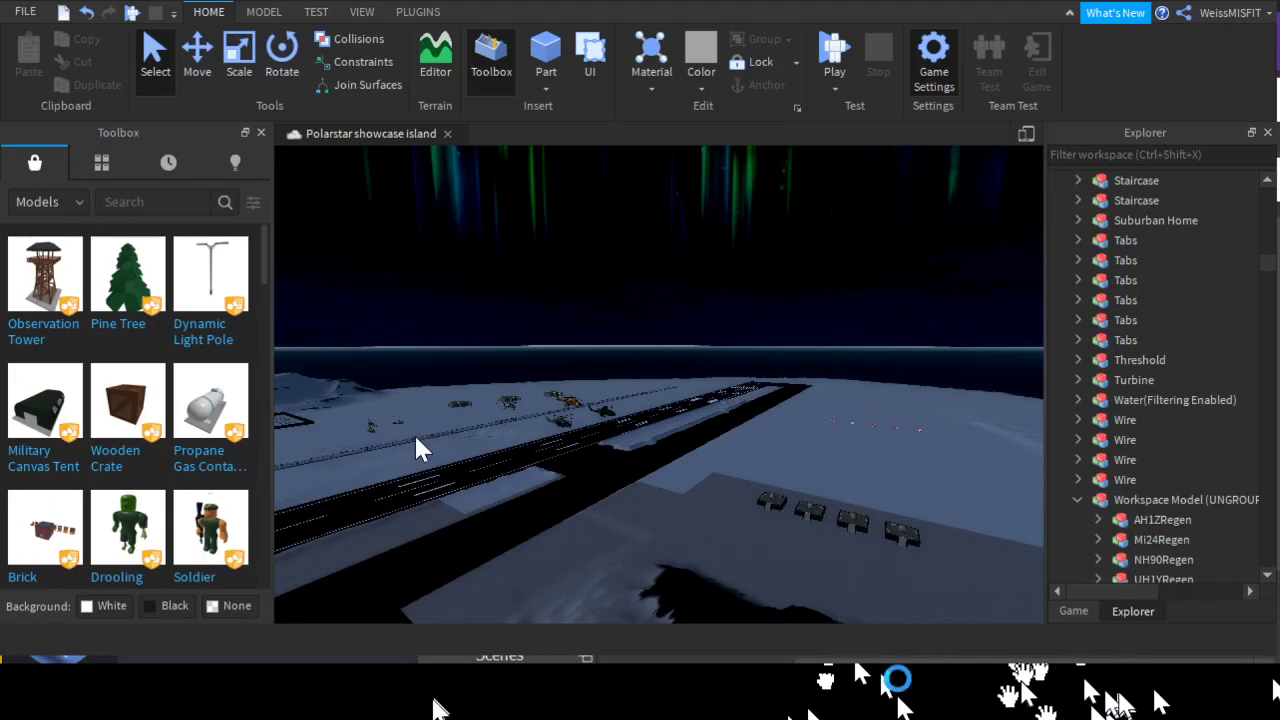
Expand the MSIConnect script under ServerScriptService and its account folder, and select the Username value.
{"action": "right_click_drag", "start_coordinate": [840, 457], "coordinate": [841, 458]}
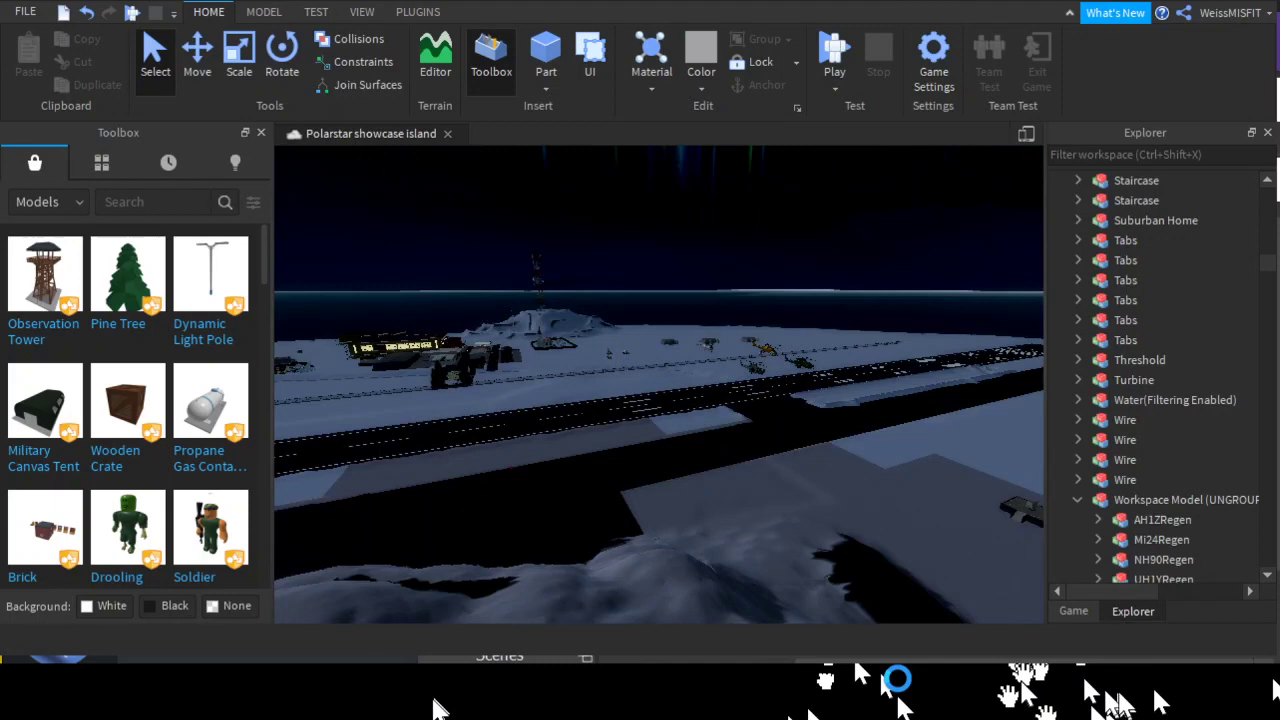
{"action": "scroll", "coordinate": [1150, 380], "scroll_direction": "down", "scroll_amount": 10}
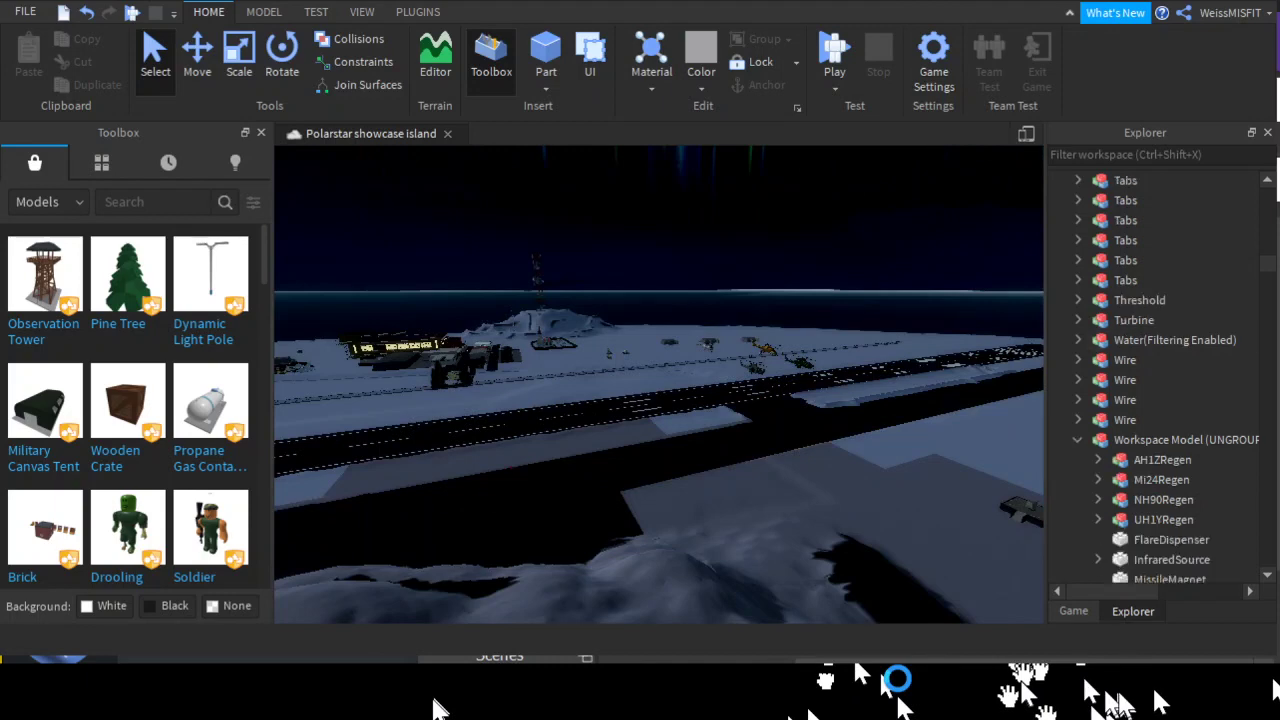
{"action": "scroll", "coordinate": [1150, 380], "scroll_direction": "down", "scroll_amount": 10}
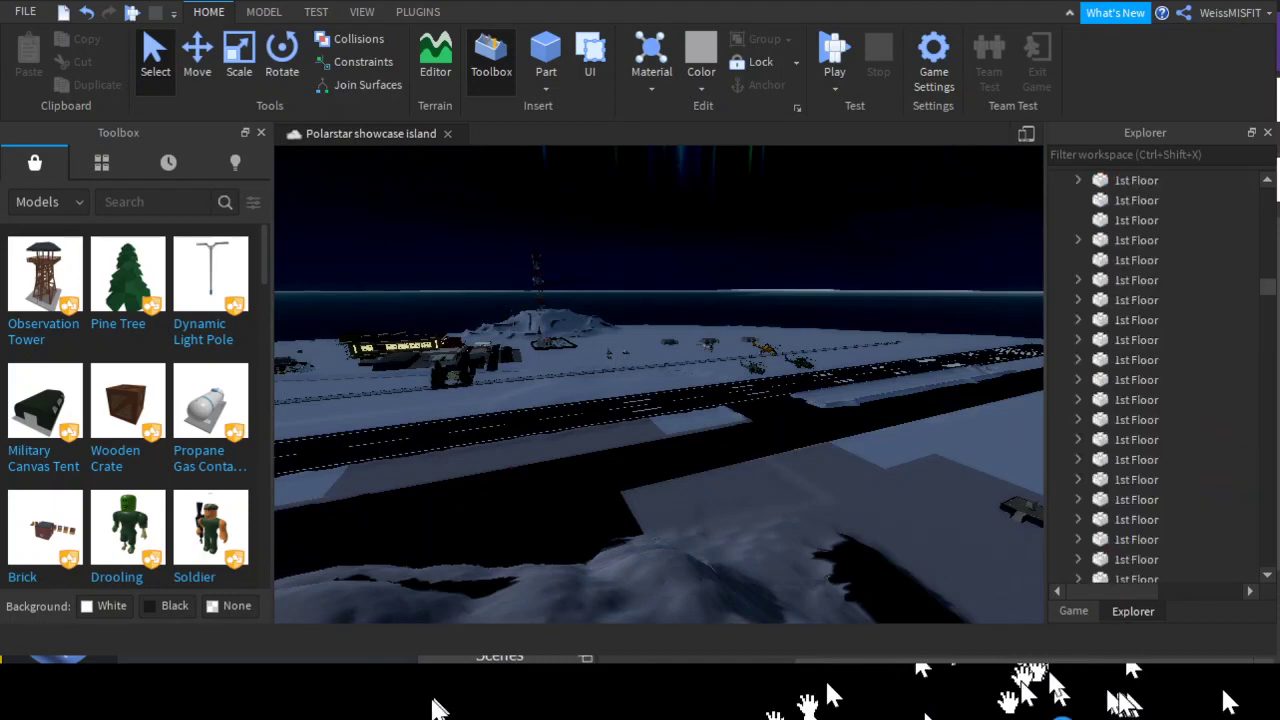
{"action": "scroll", "coordinate": [1150, 380], "scroll_direction": "down", "scroll_amount": 15}
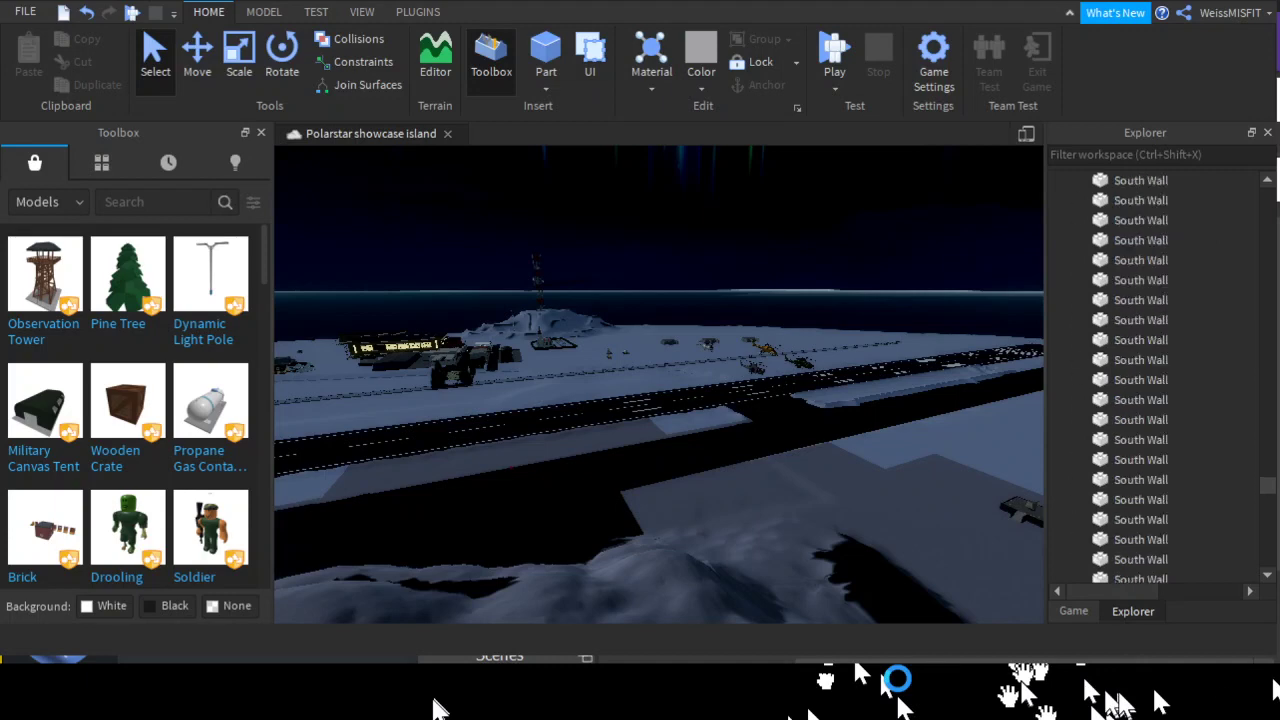
{"action": "scroll", "coordinate": [1150, 340], "scroll_direction": "up", "scroll_amount": 5}
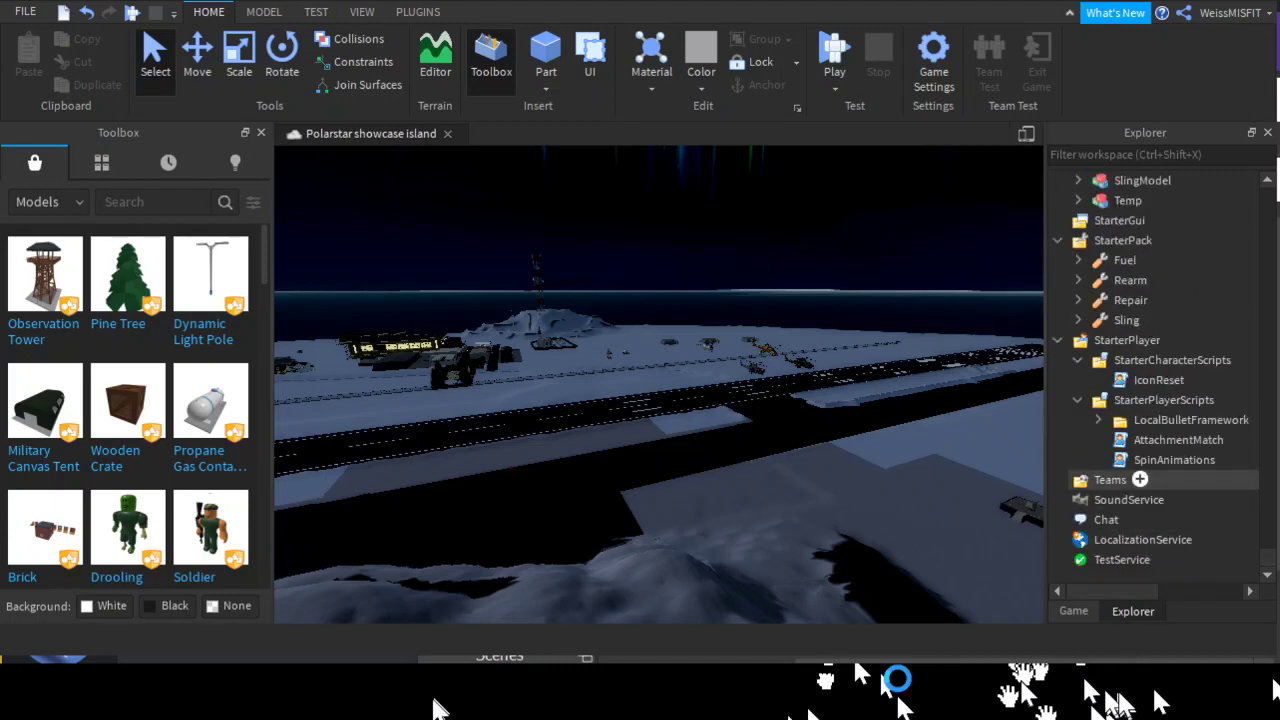
{"action": "scroll", "coordinate": [1160, 440], "scroll_direction": "up", "scroll_amount": 4}
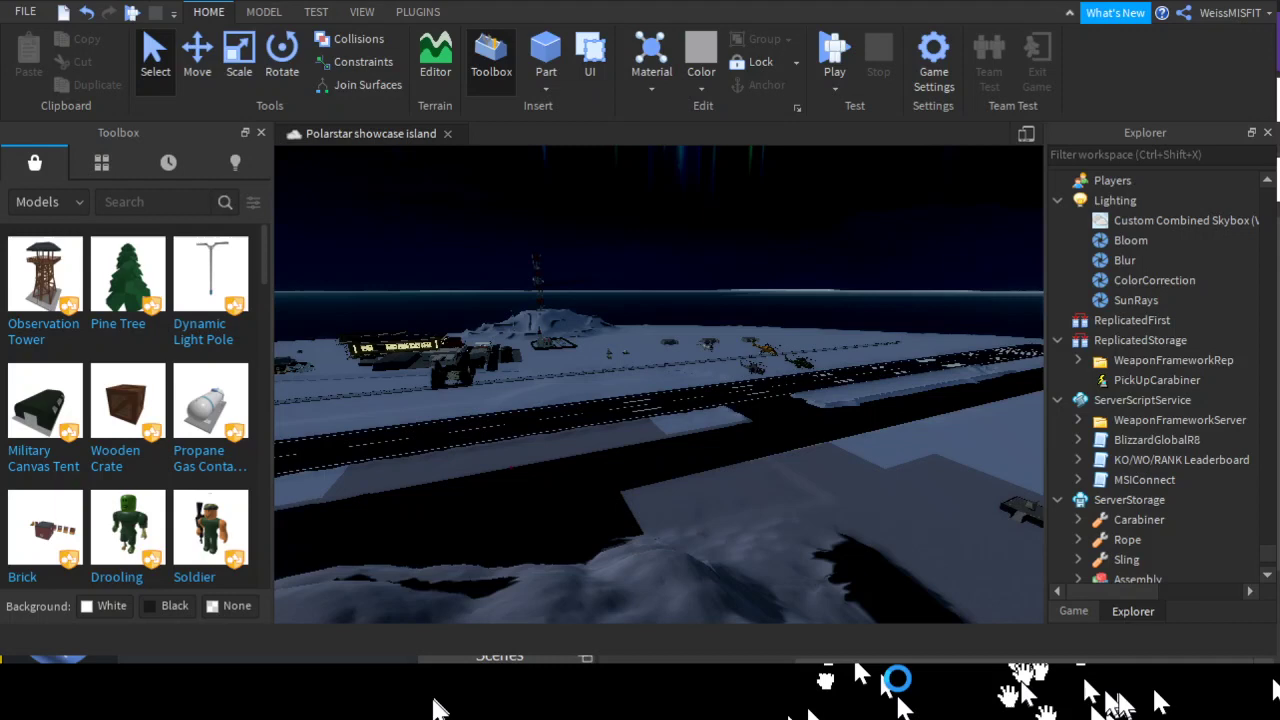
{"action": "left_click", "coordinate": [1078, 480]}
{"action": "scroll", "coordinate": [1150, 460], "scroll_direction": "down", "scroll_amount": 1}
{"action": "left_click", "coordinate": [1098, 440]}
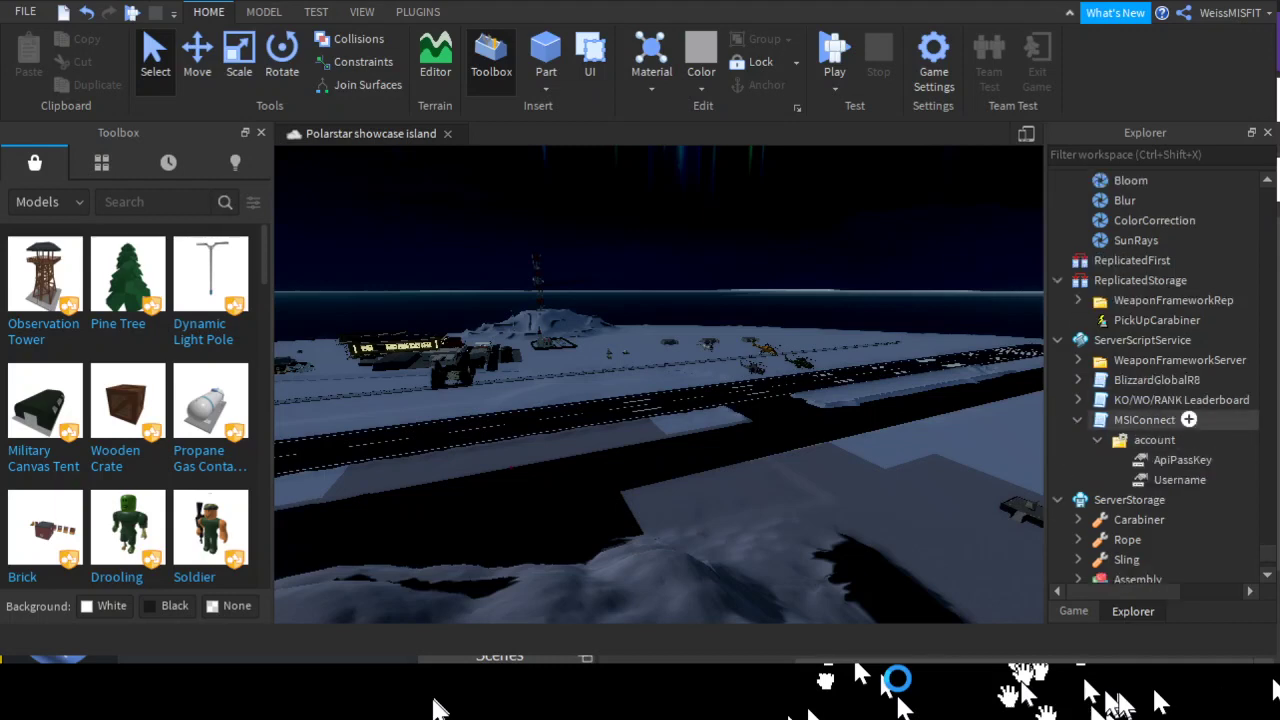
{"action": "scroll", "coordinate": [1150, 460], "scroll_direction": "down", "scroll_amount": 1}
{"action": "left_click", "coordinate": [1140, 420]}
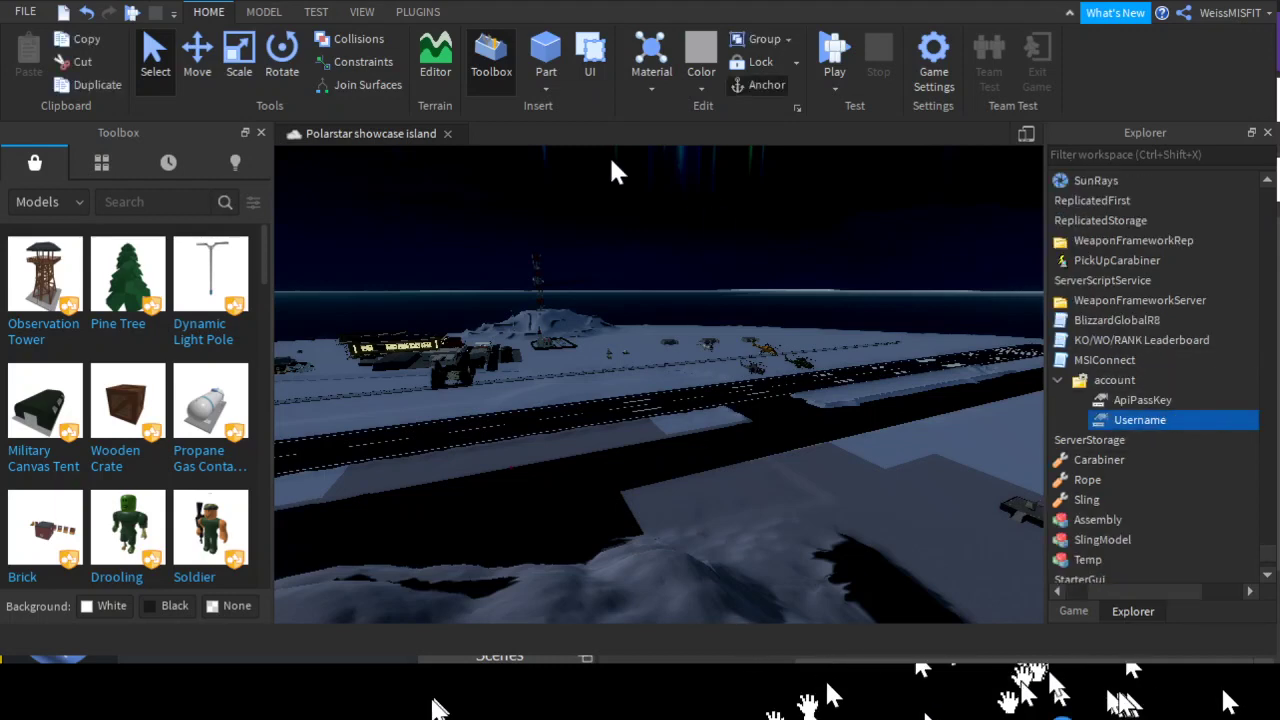
Show the properties of the Username string value and enter the account username as its Value.
{"action": "scroll", "coordinate": [391, 73], "scroll_direction": "down", "scroll_amount": 2}
{"action": "scroll", "coordinate": [394, 73], "scroll_direction": "down", "scroll_amount": 1}
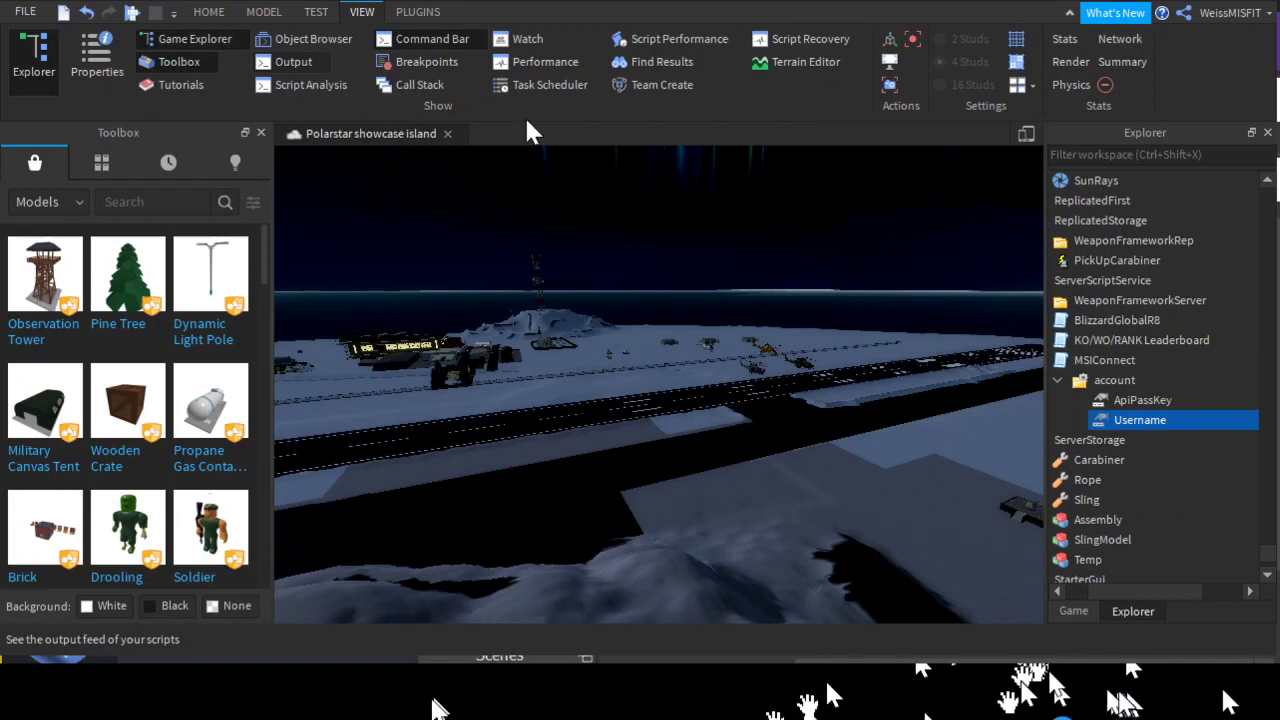
{"action": "scroll", "coordinate": [522, 110], "scroll_direction": "up", "scroll_amount": 1}
{"action": "scroll", "coordinate": [519, 106], "scroll_direction": "down", "scroll_amount": 1}
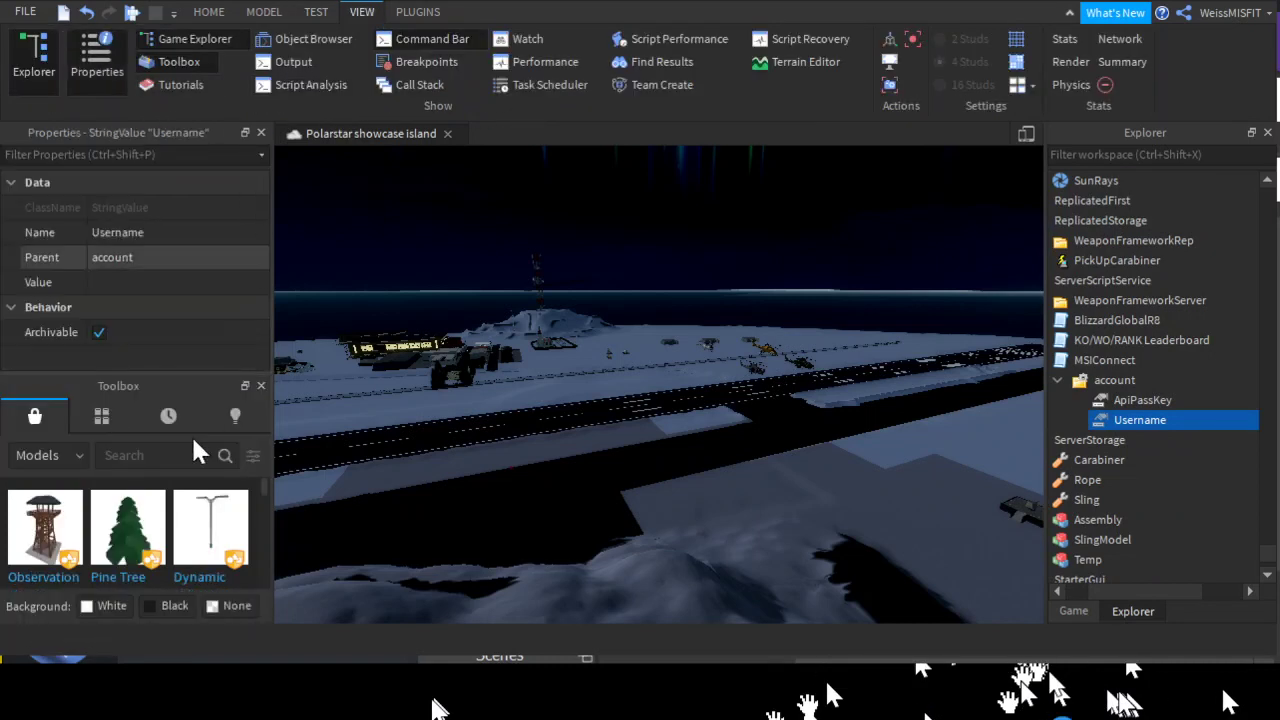
{"action": "left_click", "coordinate": [126, 284]}
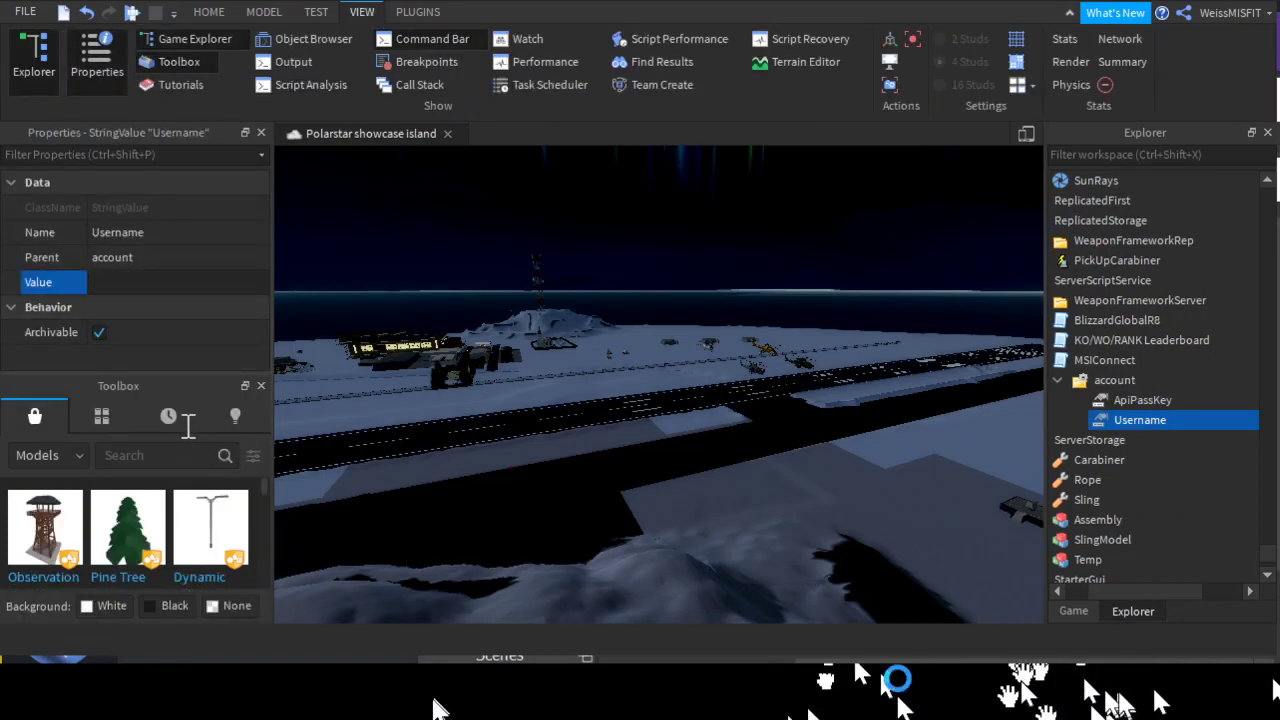
{"action": "type", "text": "WeissMISFIT"}
Select the ApiPassKey string value in the MSIConnect account folder.
{"action": "left_click", "coordinate": [1108, 399]}
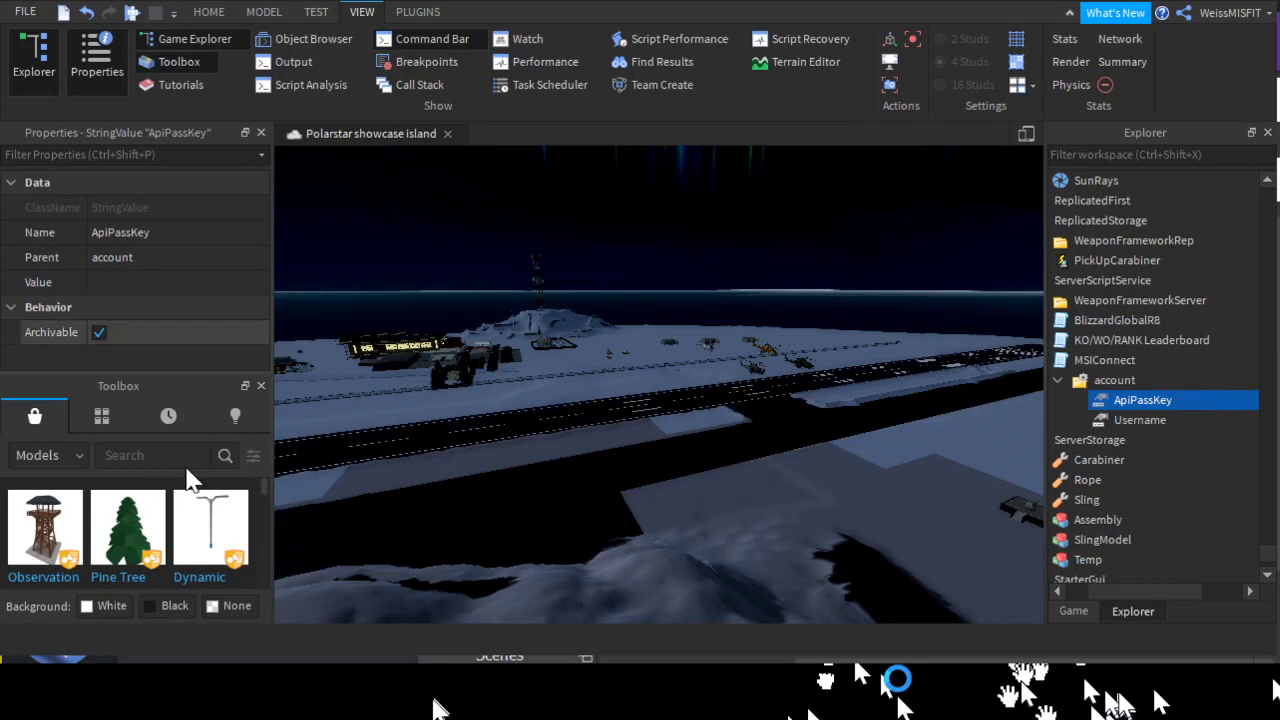